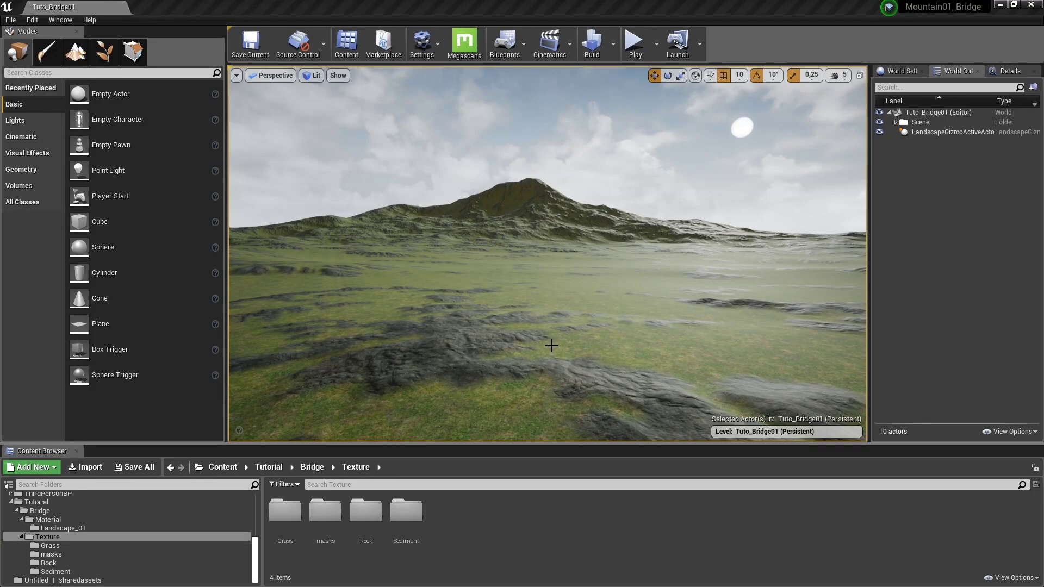
pyautogui.moveTo(551, 345); pyautogui.dragTo(551, 431)
pyautogui.press('e')
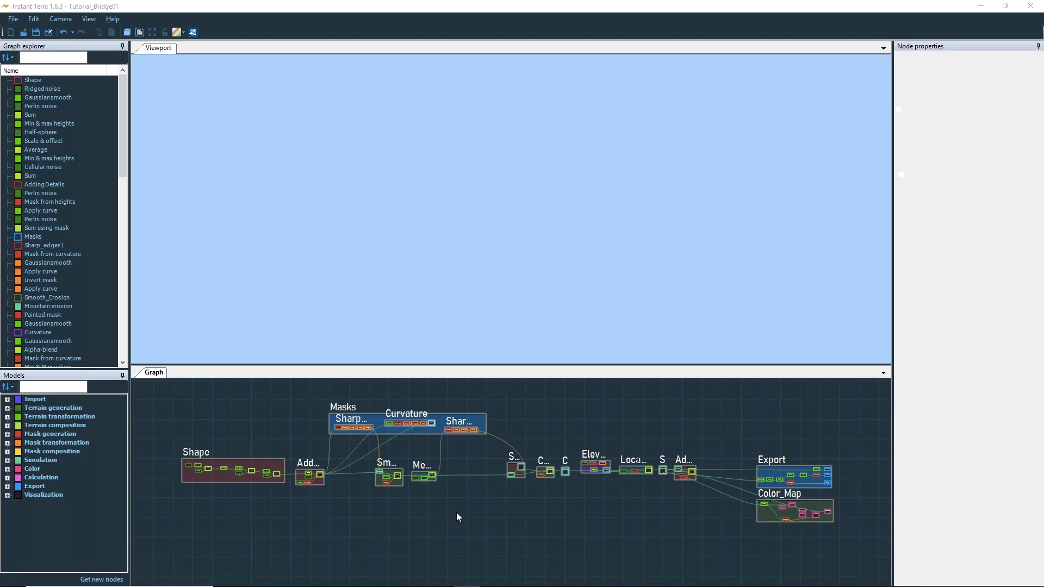
# - Switch to Instant Terra and inspect the terrain and settings of the Change terrain size node in the Export group
pyautogui.moveTo(722, 460); pyautogui.dragTo(535, 470, button='middle')
pyautogui.scroll(6, 616, 494)
pyautogui.scroll(5, 610, 488)
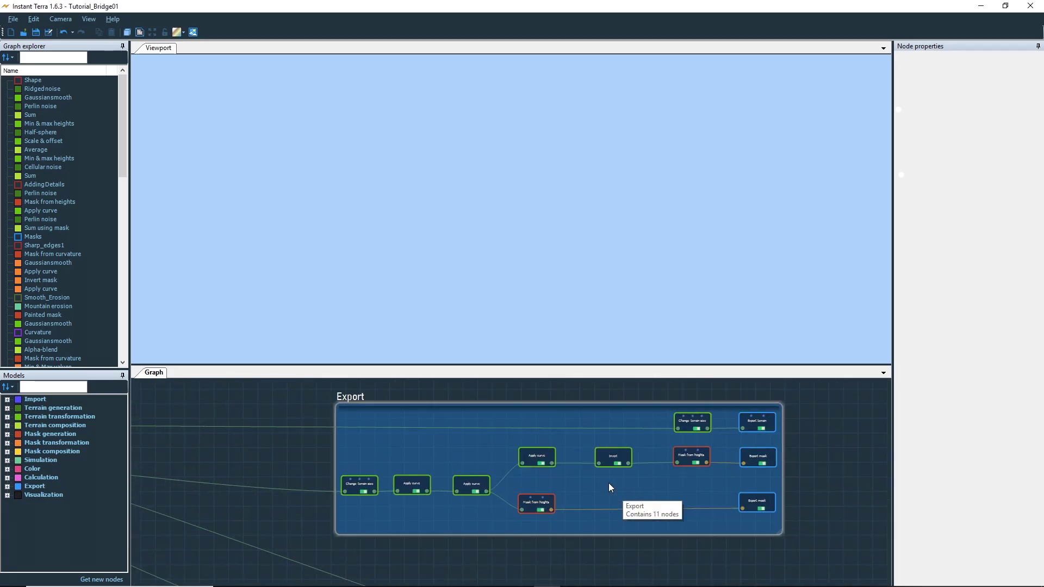
pyautogui.moveTo(576, 490); pyautogui.dragTo(562, 492, button='middle')
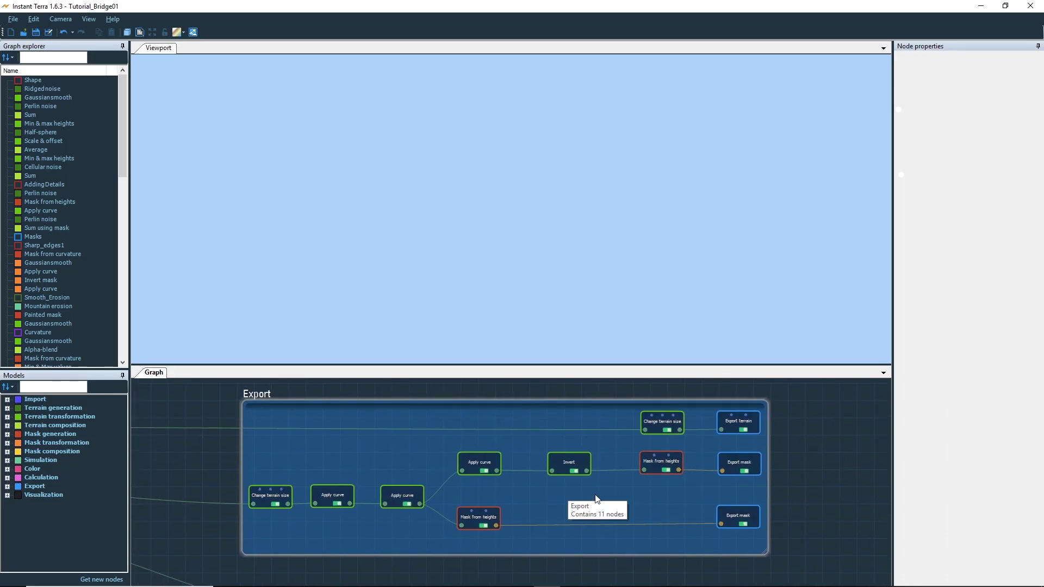
pyautogui.click(656, 419)
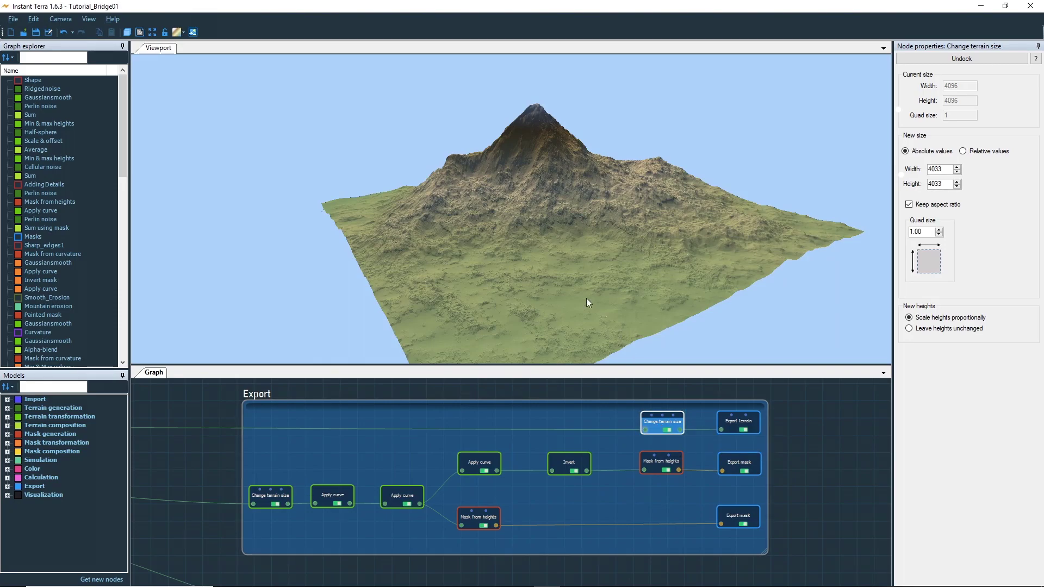
pyautogui.moveTo(620, 239); pyautogui.dragTo(497, 238, button='middle')
pyautogui.moveTo(367, 184); pyautogui.dragTo(562, 258, button='middle')
pyautogui.moveTo(661, 432)
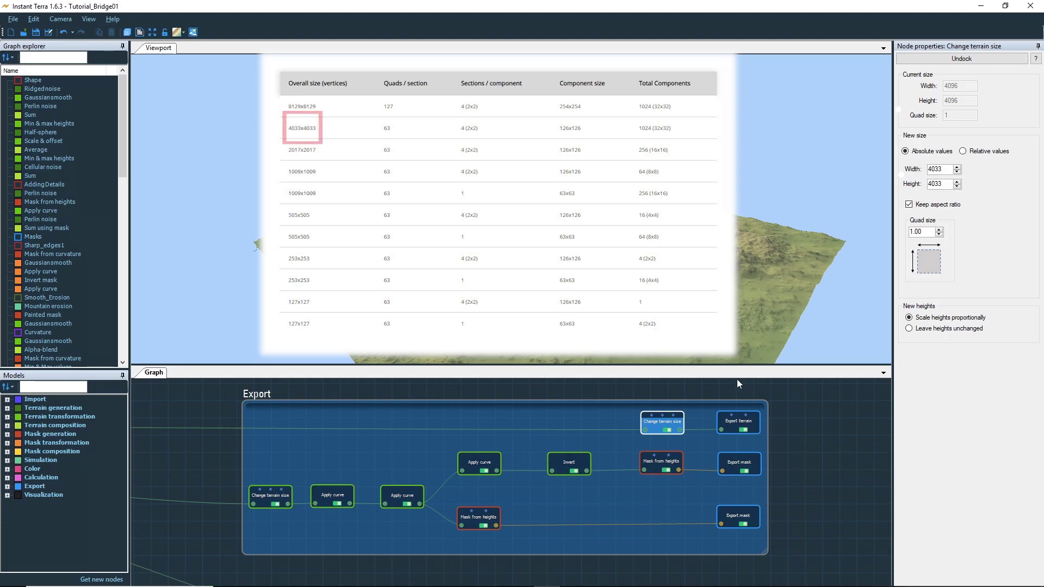
# - Set the output file of the Export terrain node to Height01 in the Texture\Terrain\1 folder
pyautogui.click(733, 426)
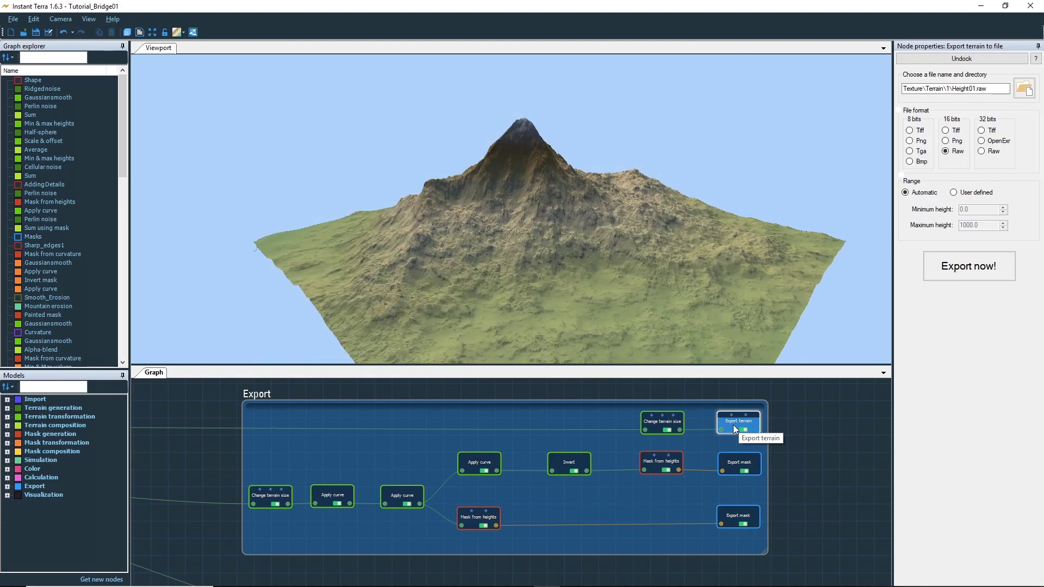
pyautogui.click(954, 277)
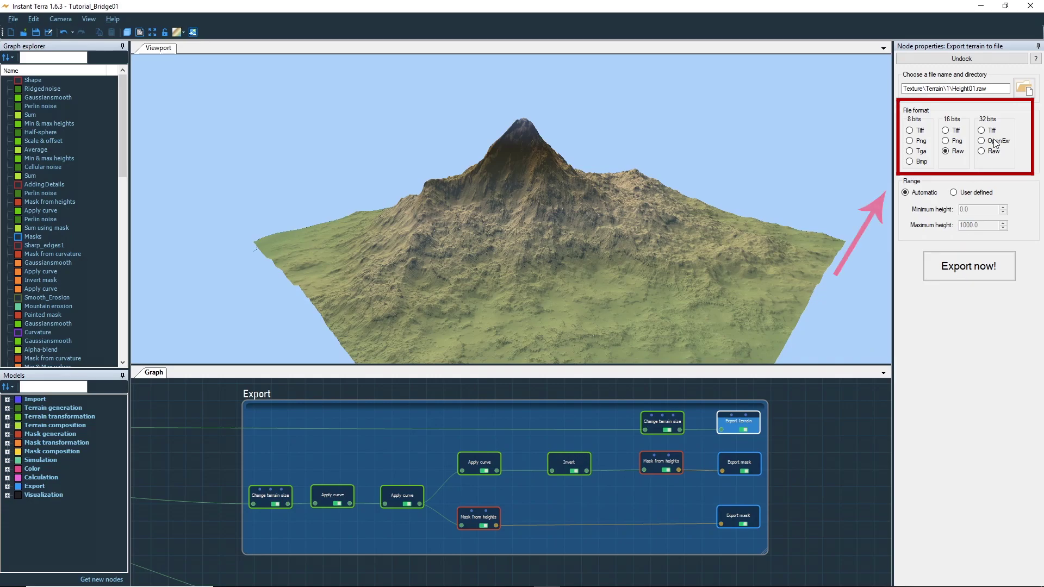
pyautogui.click(1025, 89)
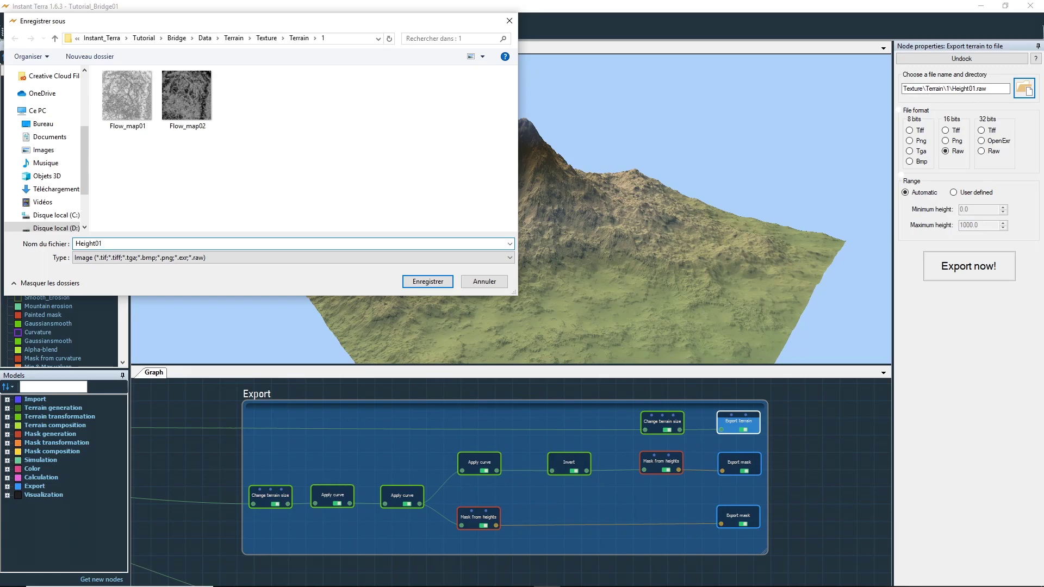
pyautogui.click(428, 282)
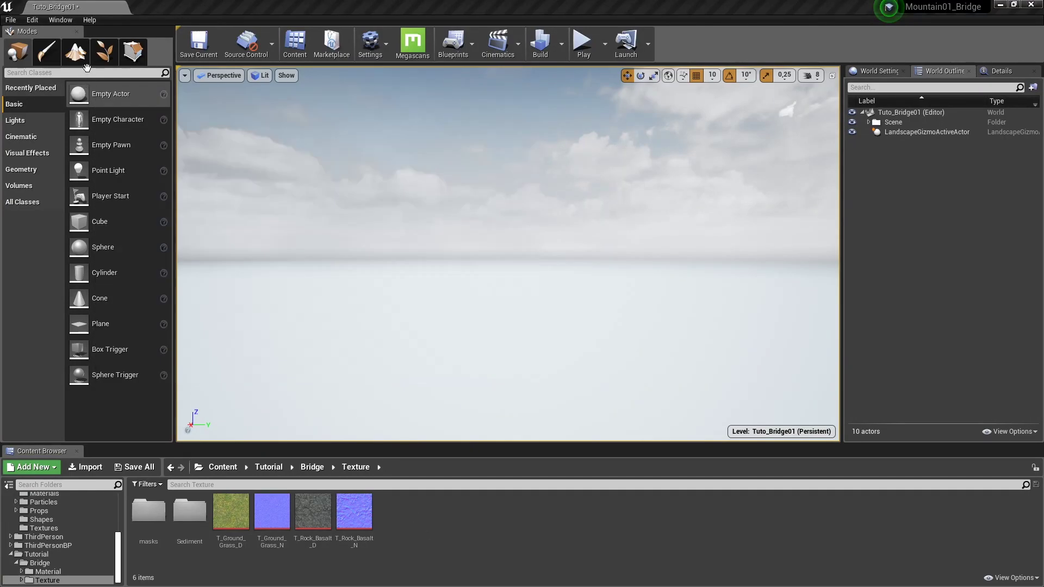
# - Switch to Unreal Editor and set up a new landscape from file, using Height01 as its heightmap
pyautogui.click(76, 53)
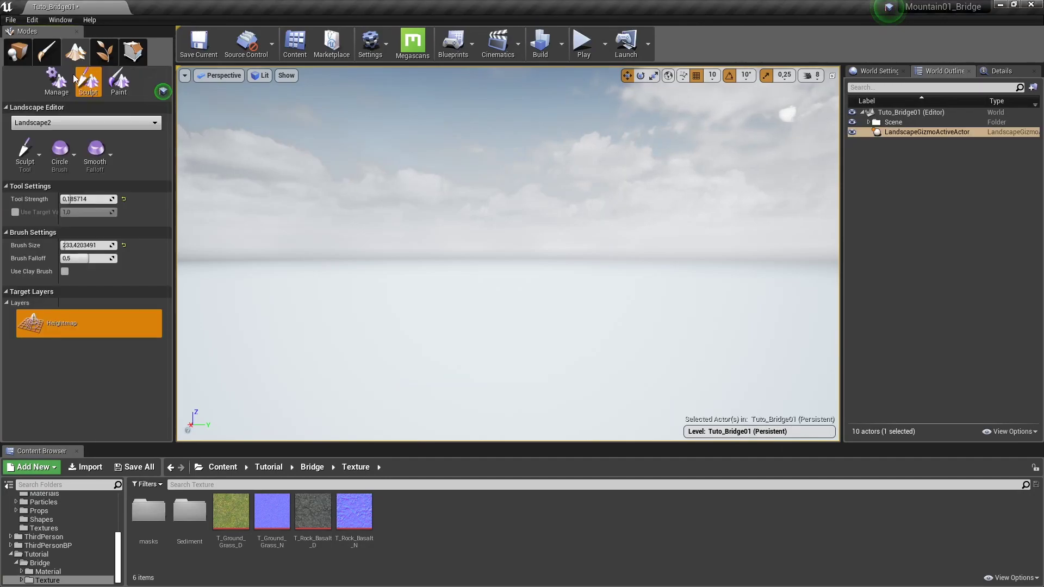
pyautogui.click(56, 81)
pyautogui.click(27, 153)
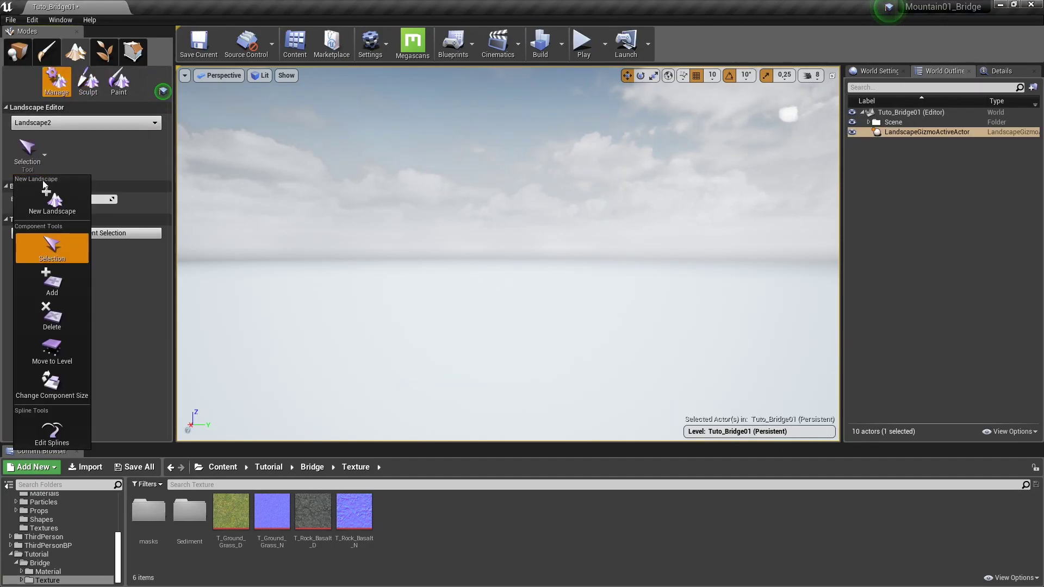
pyautogui.click(54, 199)
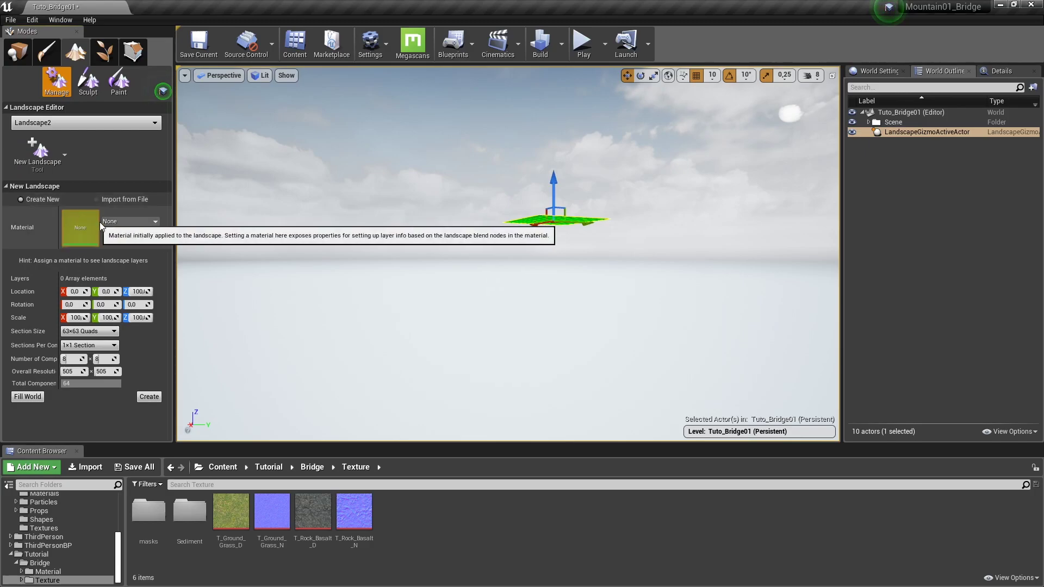
pyautogui.click(97, 200)
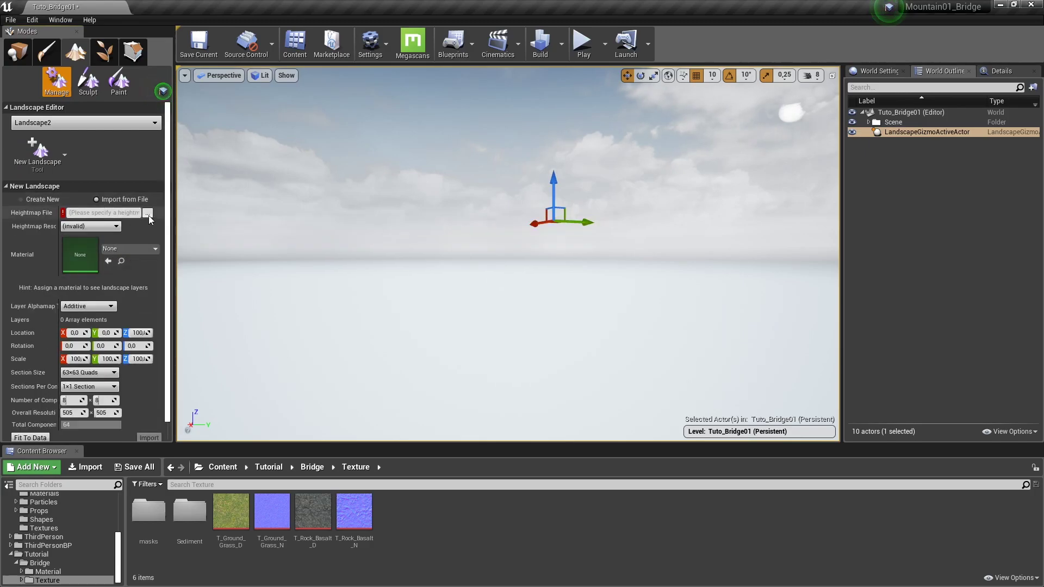
pyautogui.click(148, 213)
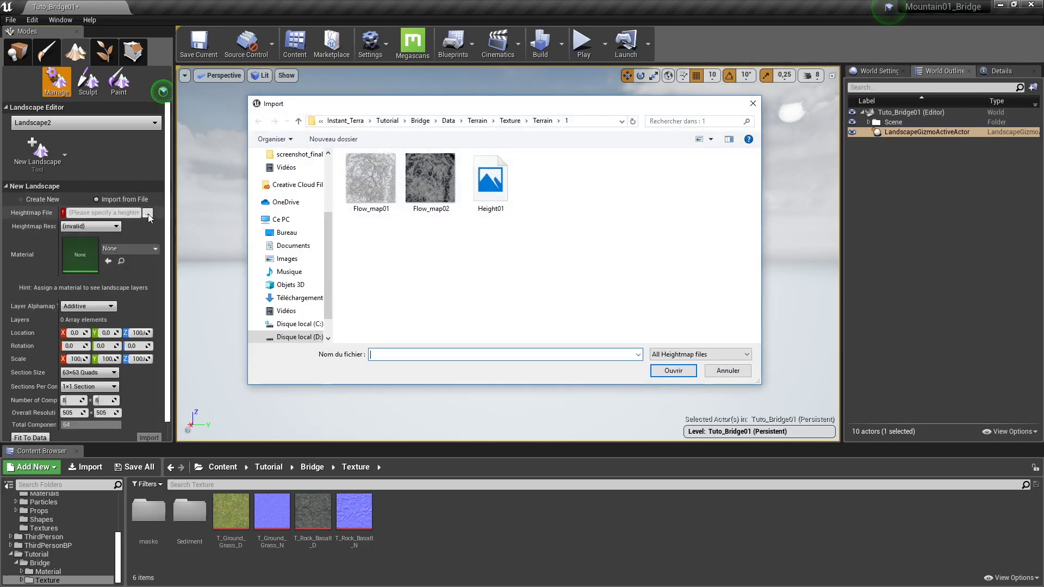
pyautogui.doubleClick(490, 200)
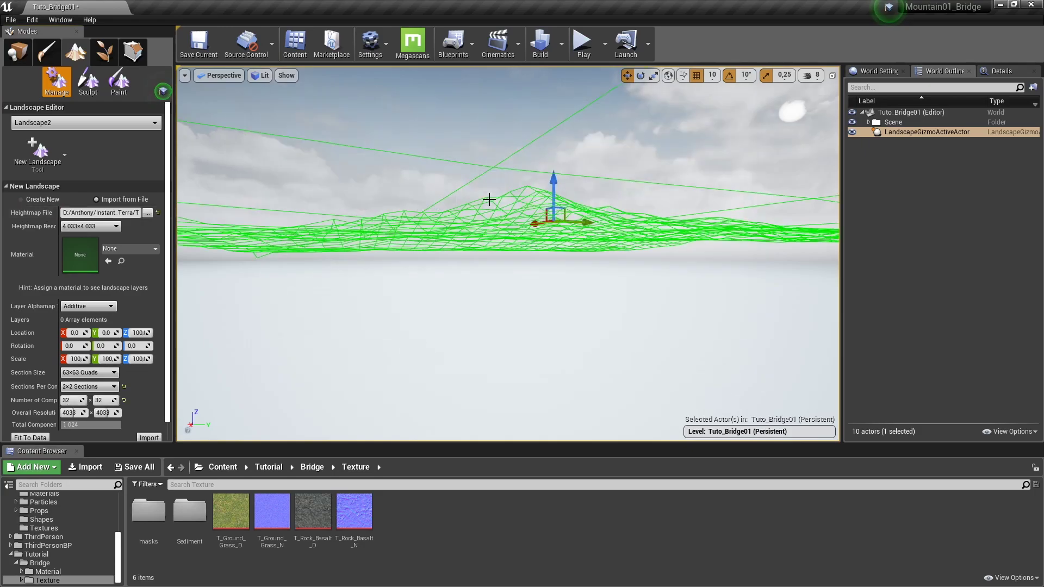
# - Set the new landscape's Z scale to 120 and its Z location to 520
pyautogui.moveTo(489, 234); pyautogui.dragTo(487, 180, button='middle')
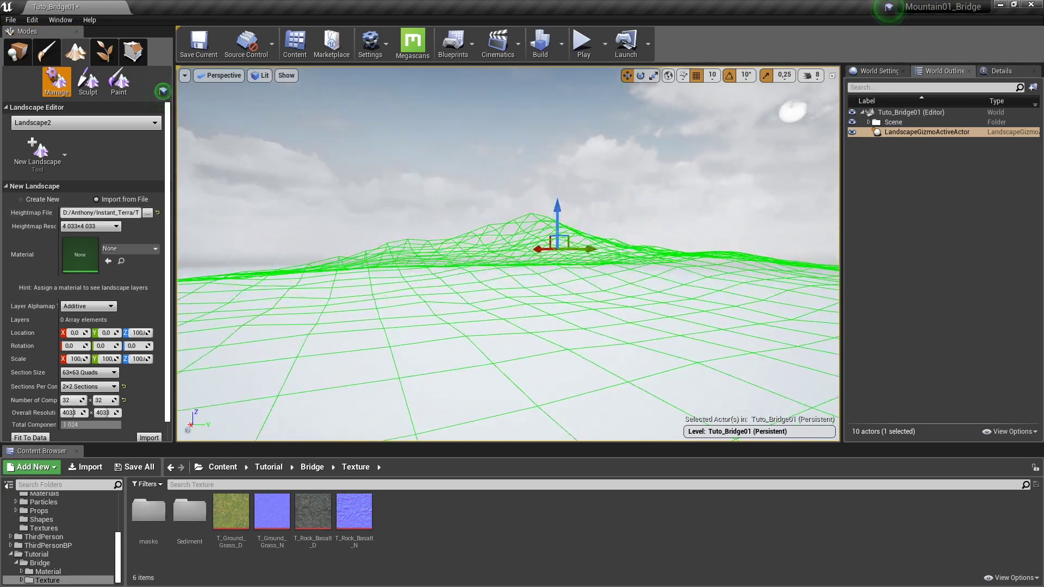
pyautogui.moveTo(488, 246); pyautogui.dragTo(488, 257, button='right')
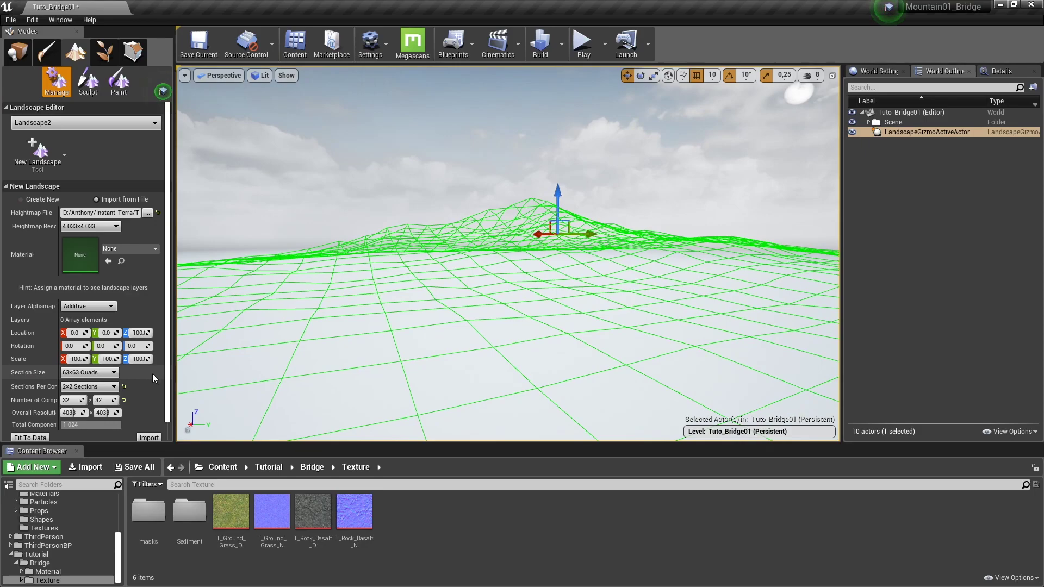
pyautogui.moveTo(174, 370); pyautogui.dragTo(195, 367)
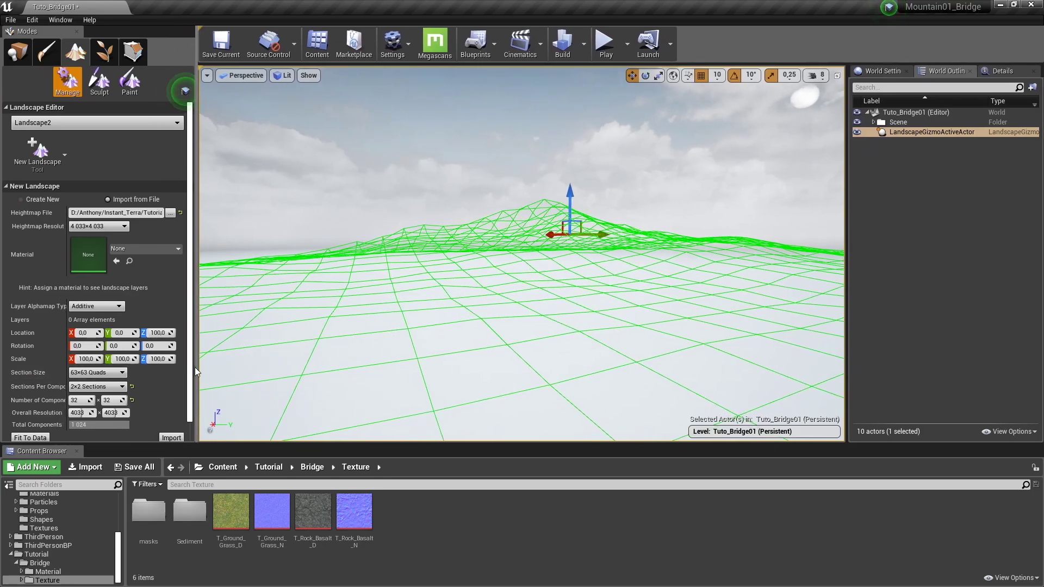
pyautogui.click(160, 359)
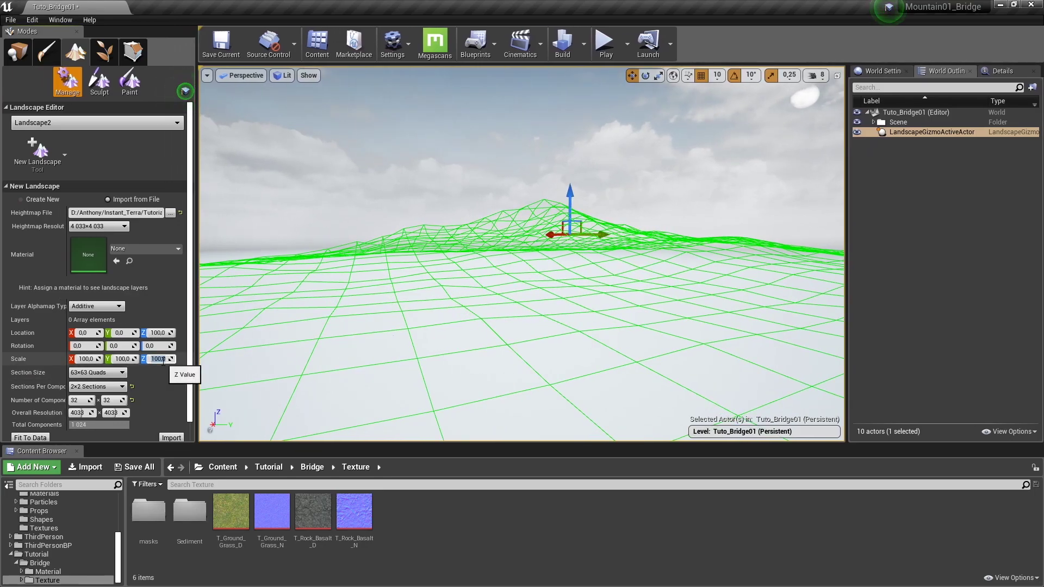
pyautogui.write('120')
pyautogui.press('Return')
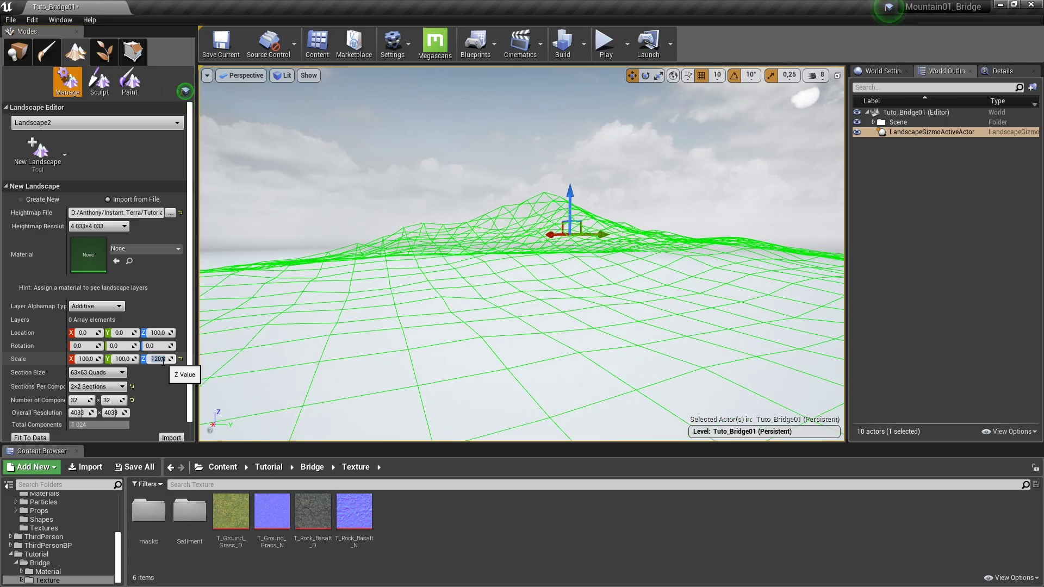
pyautogui.scroll(-1, 190, 340)
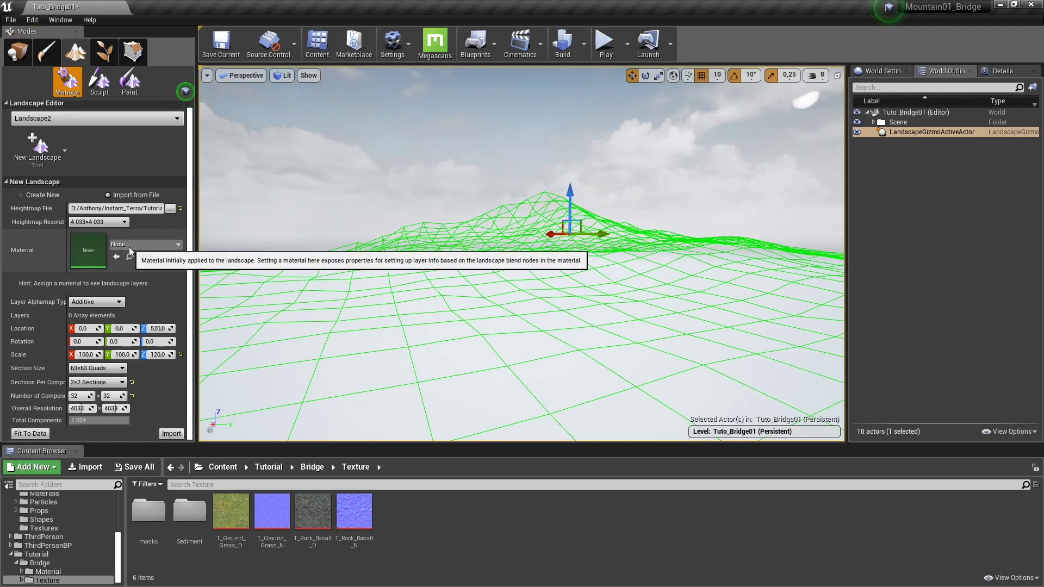
# - Assign the M_Terrain material to the new landscape and import it
pyautogui.click(129, 247)
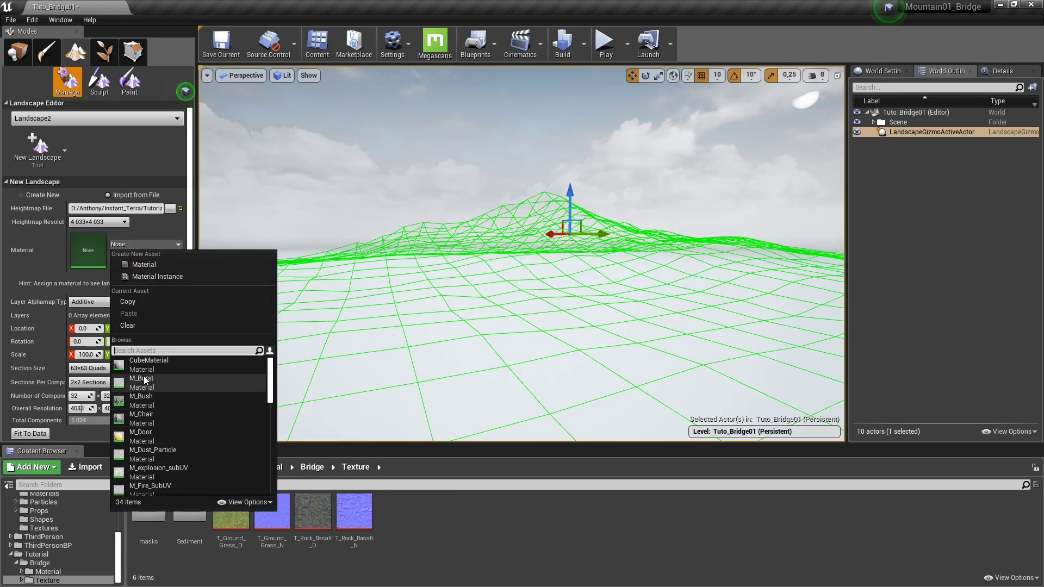
pyautogui.moveTo(145, 380)
pyautogui.write('M_t')
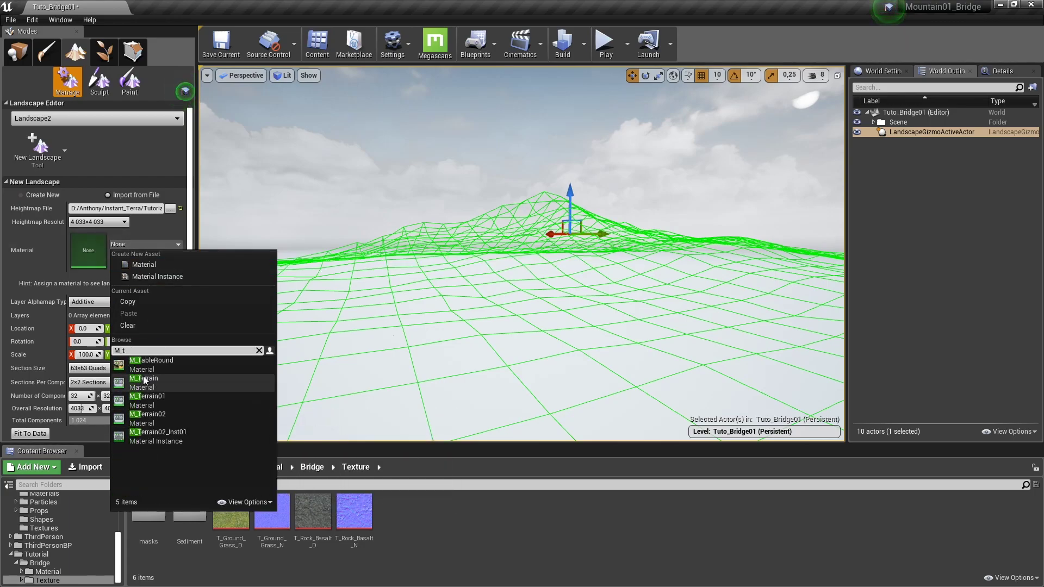
pyautogui.write('erra')
pyautogui.click(152, 361)
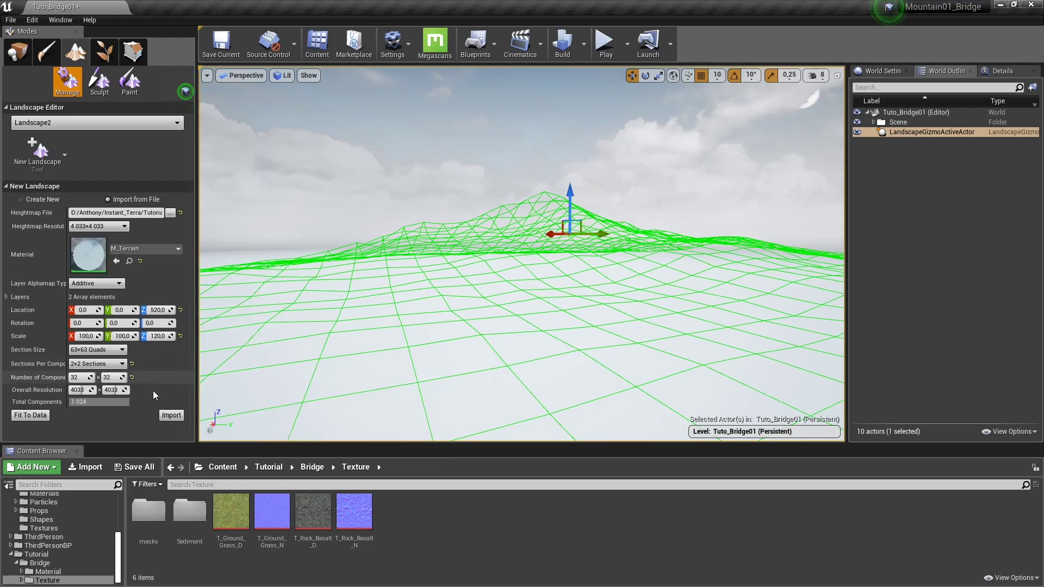
pyautogui.click(169, 415)
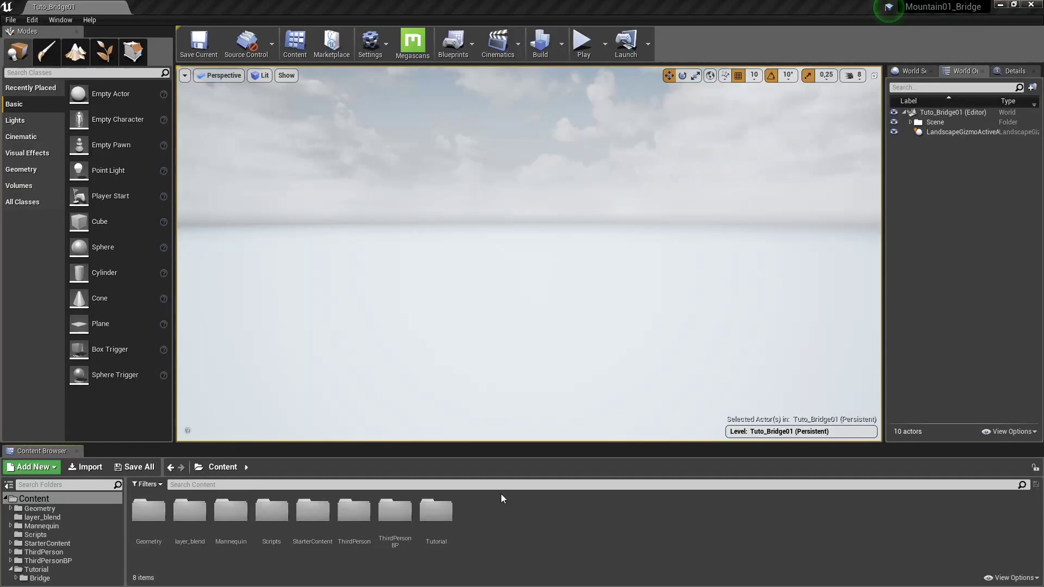
# - Create a material named M_Terrain in the Tutorial/Bridge/Material folder
pyautogui.doubleClick(435, 514)
pyautogui.doubleClick(149, 511)
pyautogui.click(155, 517)
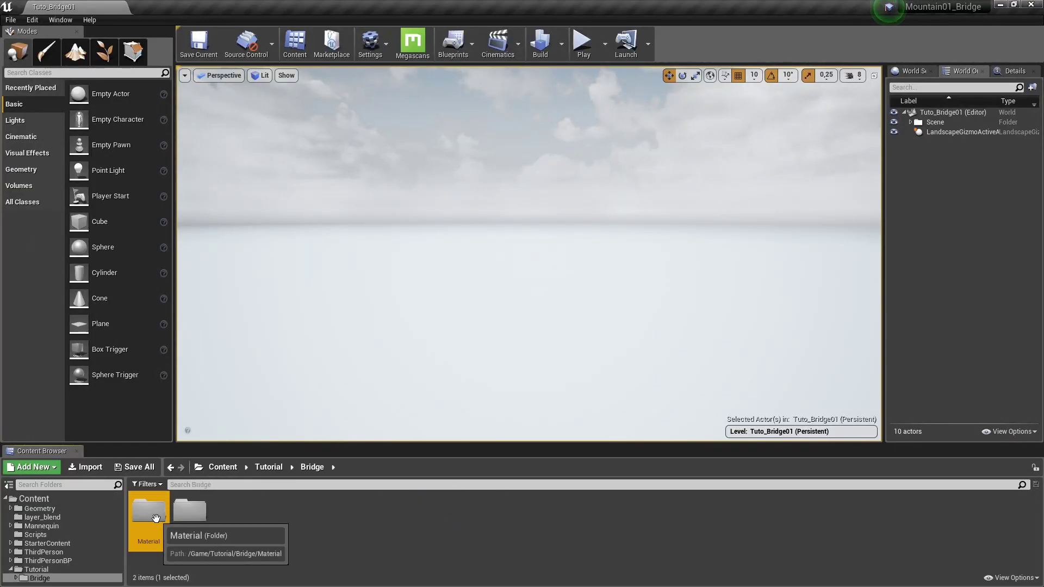
pyautogui.doubleClick(156, 517)
pyautogui.rightClick(188, 524)
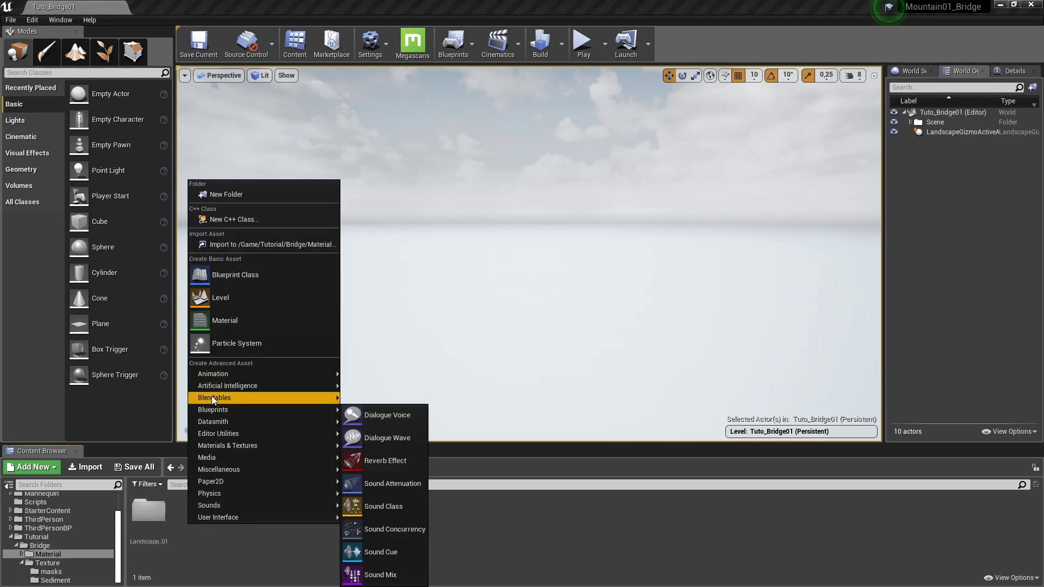
pyautogui.click(226, 324)
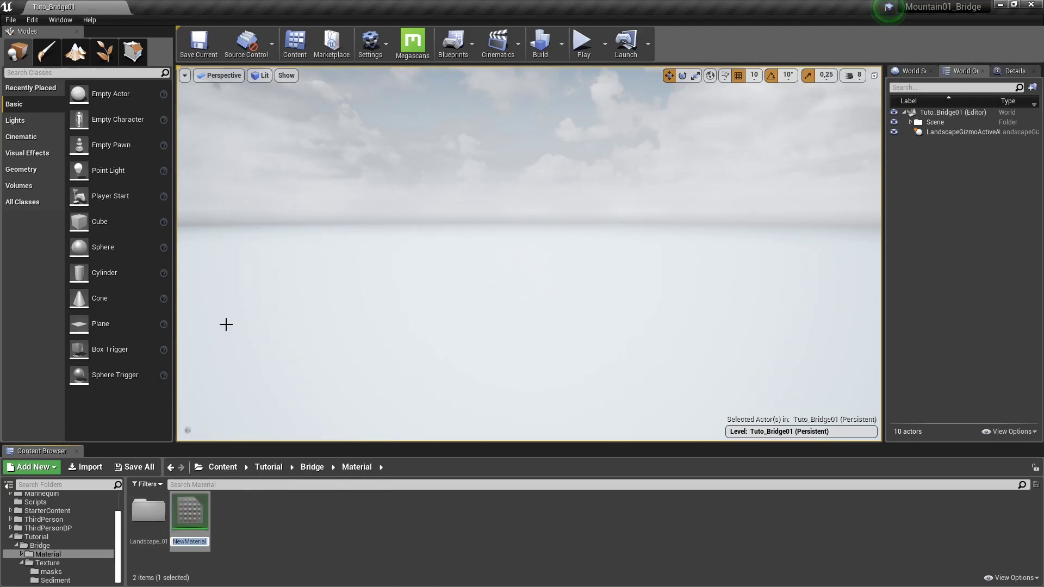
pyautogui.write('M_Terrain')
pyautogui.press('Return')
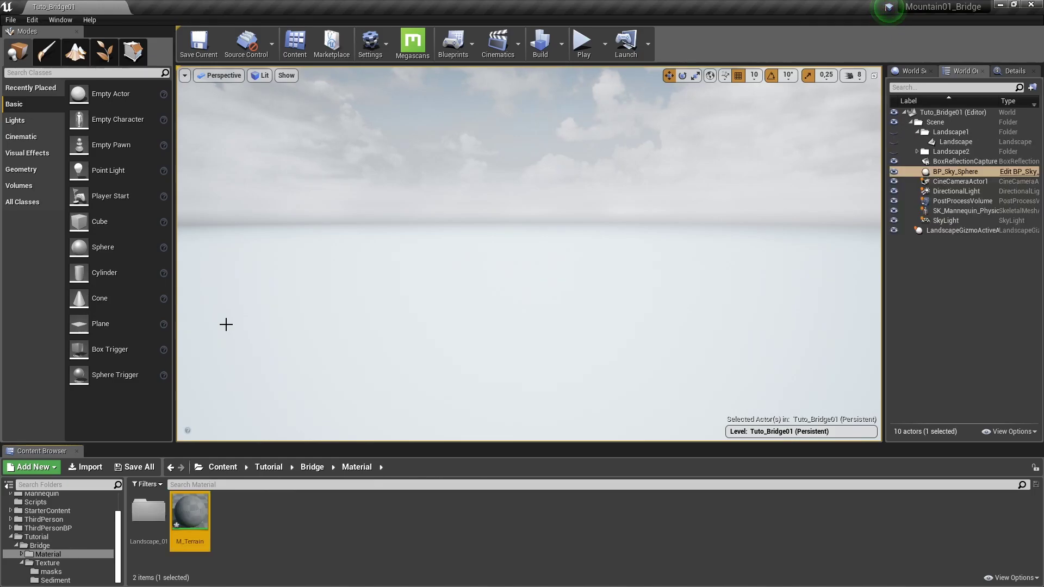
# - Open M_Terrain for editing and add the T_Ground_Grass and T_Rock_Basalt D and N textures from the Bridge/Texture folder to its graph
pyautogui.doubleClick(183, 520)
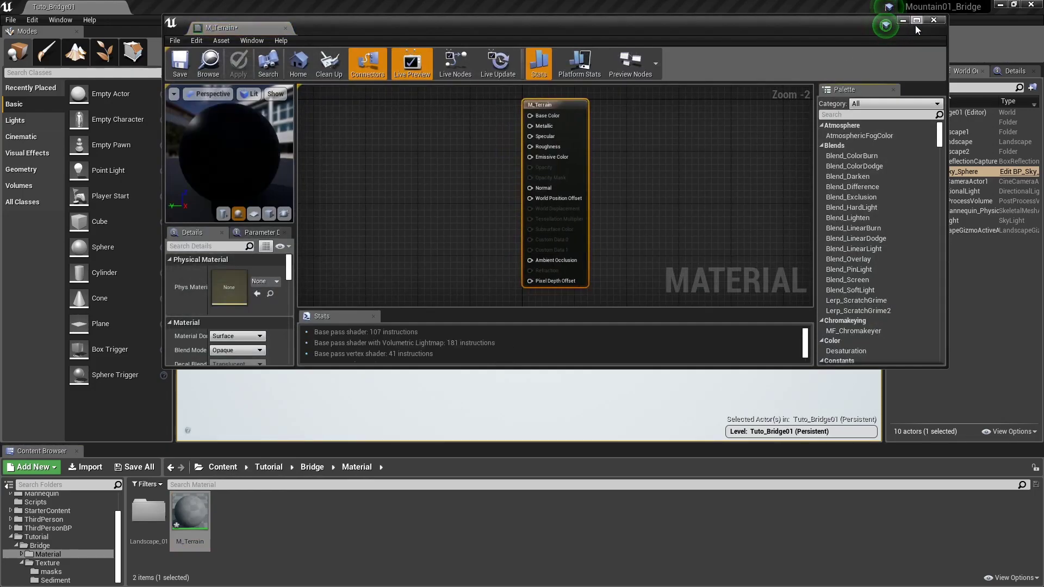
pyautogui.click(315, 468)
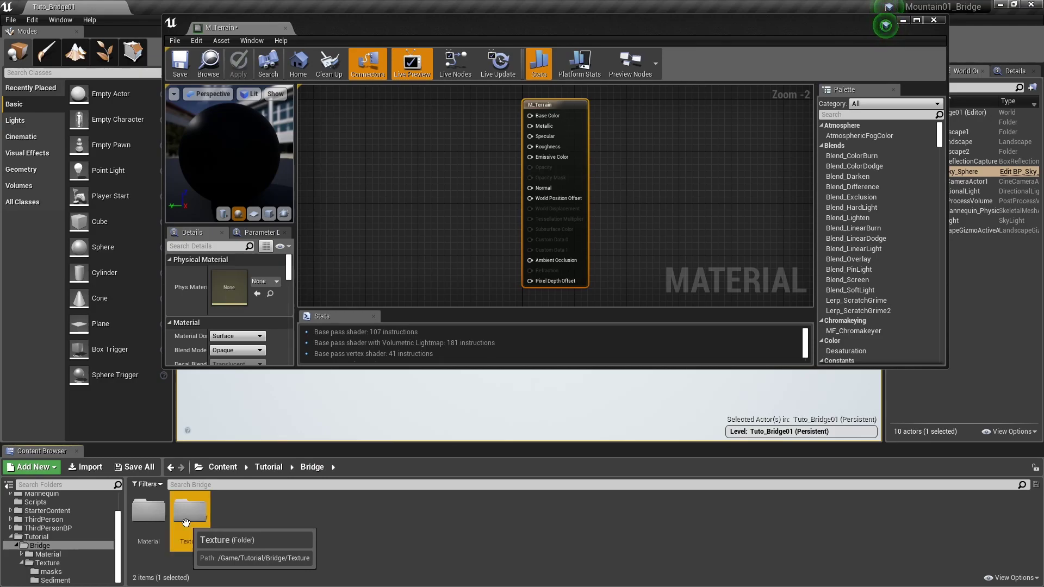
pyautogui.doubleClick(185, 522)
pyautogui.click(231, 511)
pyautogui.keyDown('shift'); pyautogui.click(355, 511); pyautogui.keyUp('shift')
pyautogui.moveTo(241, 512); pyautogui.dragTo(340, 164)
pyautogui.click(917, 20)
# - Arrange the texture samples in two stacks, rock and grass color maps above and the two normal maps below
pyautogui.scroll(-4, 618, 257)
pyautogui.scroll(4, 478, 217)
pyautogui.scroll(-2, 590, 298)
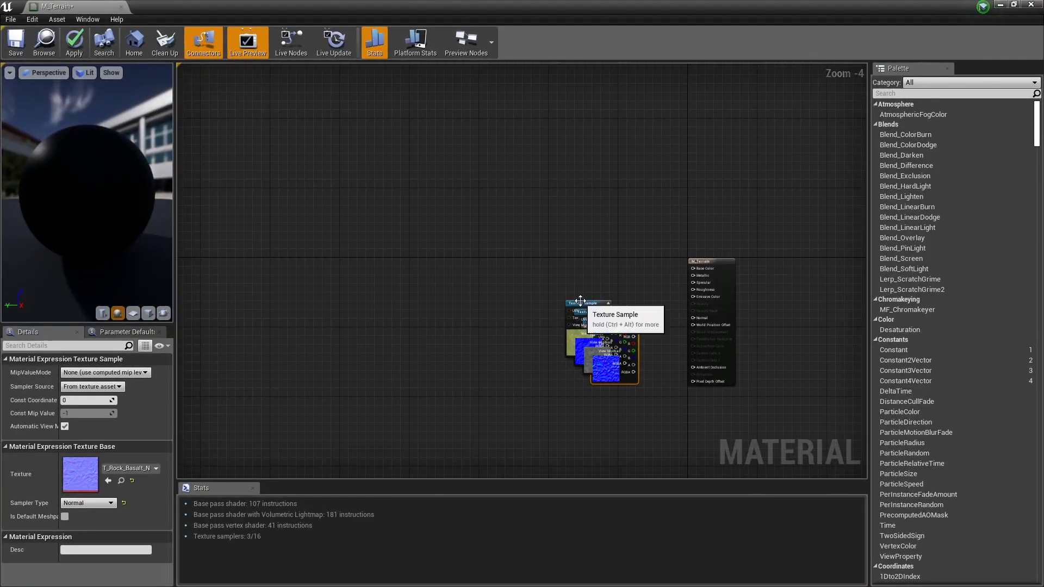
pyautogui.moveTo(574, 299); pyautogui.dragTo(451, 189)
pyautogui.moveTo(585, 372); pyautogui.dragTo(446, 174)
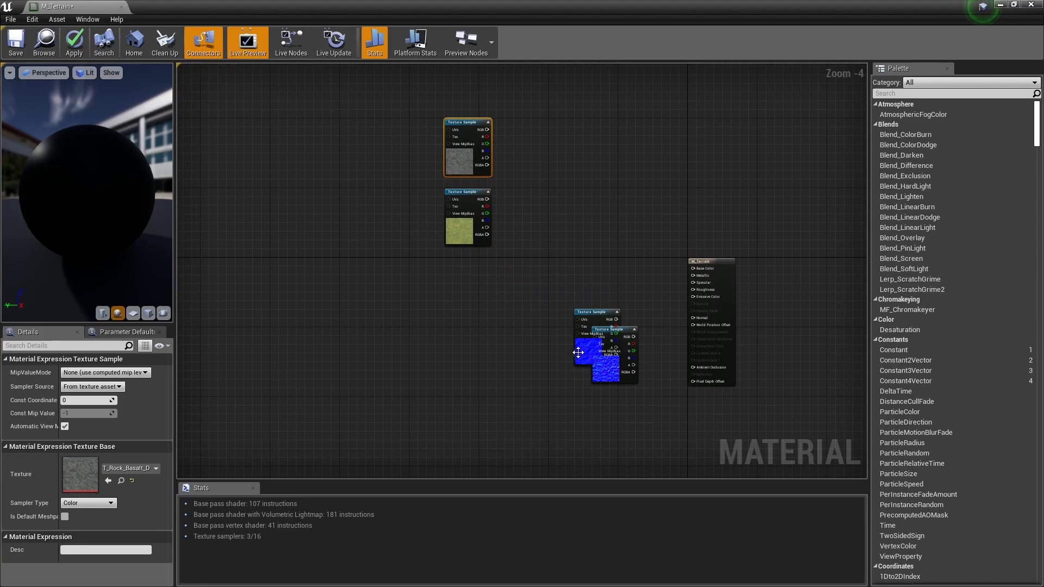
pyautogui.moveTo(552, 367); pyautogui.dragTo(599, 256, button='right')
pyautogui.moveTo(599, 257); pyautogui.dragTo(504, 255)
pyautogui.click(530, 367)
pyautogui.scroll(-2, 572, 312)
pyautogui.moveTo(503, 309); pyautogui.dragTo(532, 283)
pyautogui.moveTo(528, 305); pyautogui.dragTo(495, 337)
pyautogui.moveTo(501, 162); pyautogui.dragTo(538, 211)
pyautogui.moveTo(538, 212); pyautogui.dragTo(493, 202)
pyautogui.click(500, 313)
pyautogui.click(513, 275)
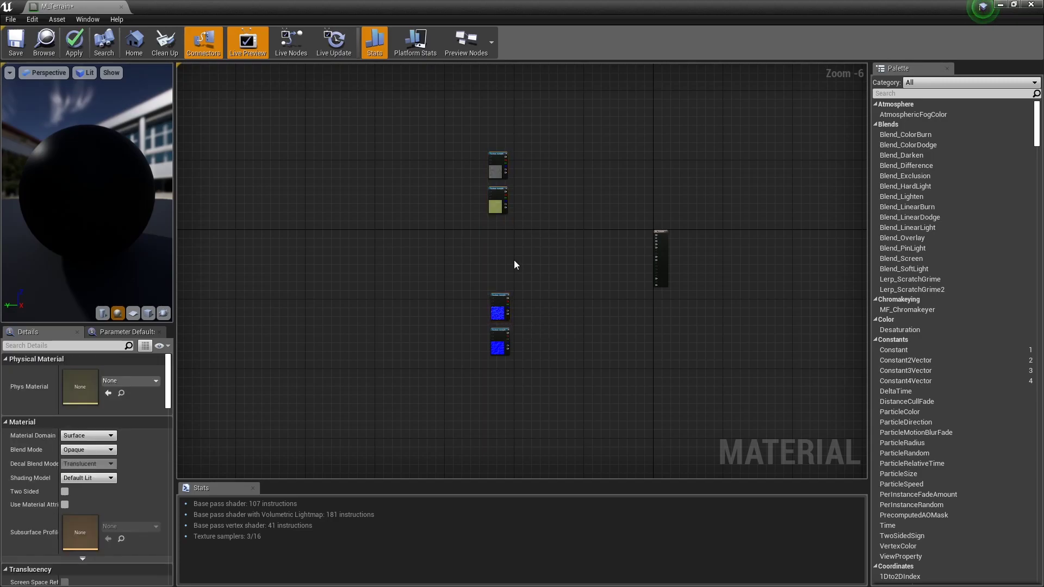
# - Add a vector parameter named Rock_Roughness just below the grass color texture sample
pyautogui.scroll(3, 466, 252)
pyautogui.press('v')
pyautogui.click(466, 245)
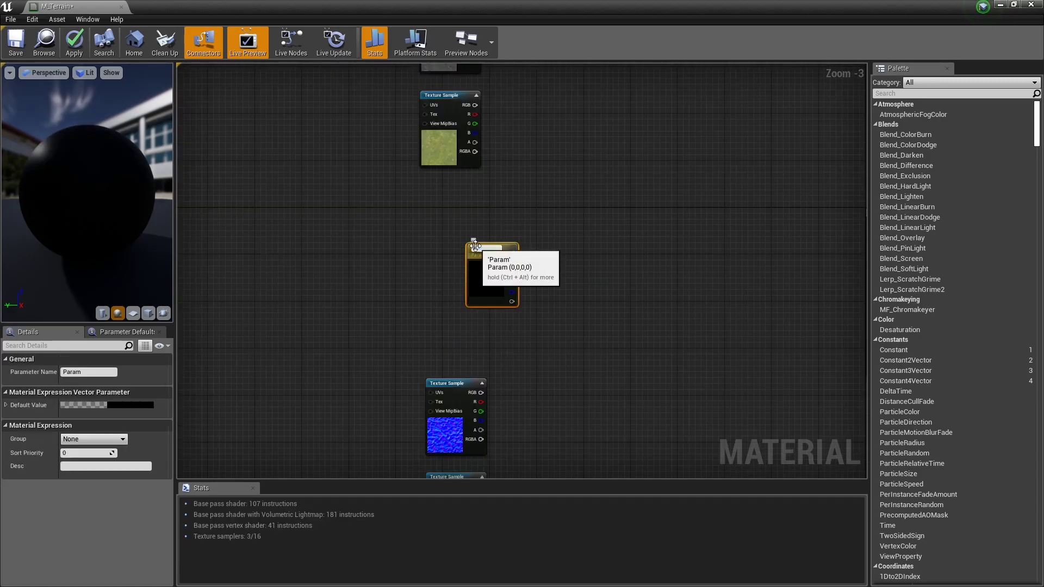
pyautogui.write('Rock_Roughness')
pyautogui.press('Return')
pyautogui.moveTo(482, 273); pyautogui.dragTo(443, 233)
# - Duplicate the Rock_Roughness parameter below the original and name the copy Grass_Roughness
pyautogui.hotkey('ctrl', 'w')
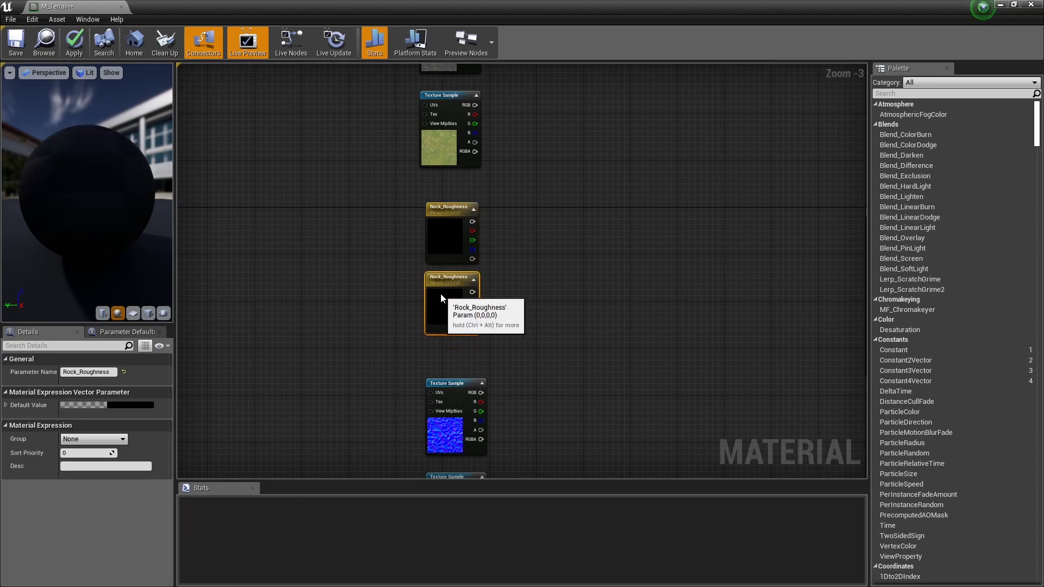
pyautogui.doubleClick(92, 373)
pyautogui.write('Grass_Roughness')
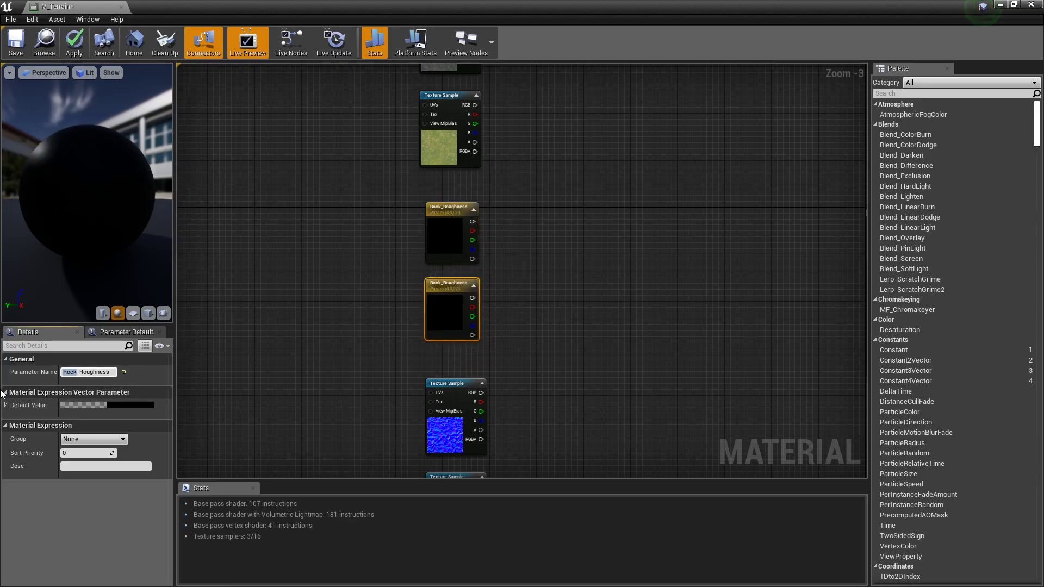
pyautogui.press('Return')
pyautogui.moveTo(615, 295); pyautogui.dragTo(518, 311, button='right')
pyautogui.click(519, 304)
# - Add a LandscapeLayerBlend node beside the rock and grass color texture samples
pyautogui.moveTo(523, 75); pyautogui.dragTo(572, 171, button='right')
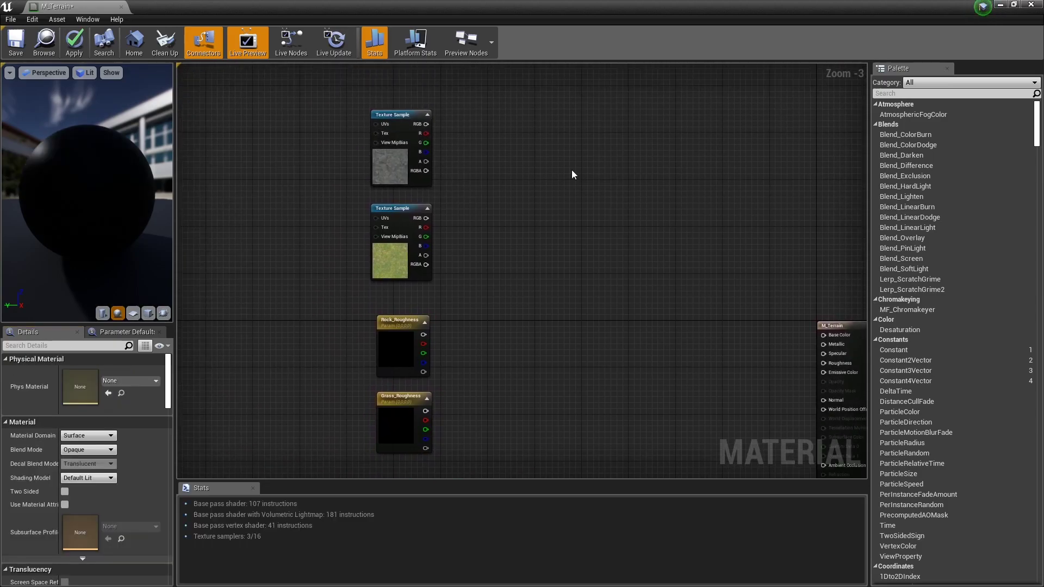
pyautogui.rightClick(575, 166)
pyautogui.write('landsca')
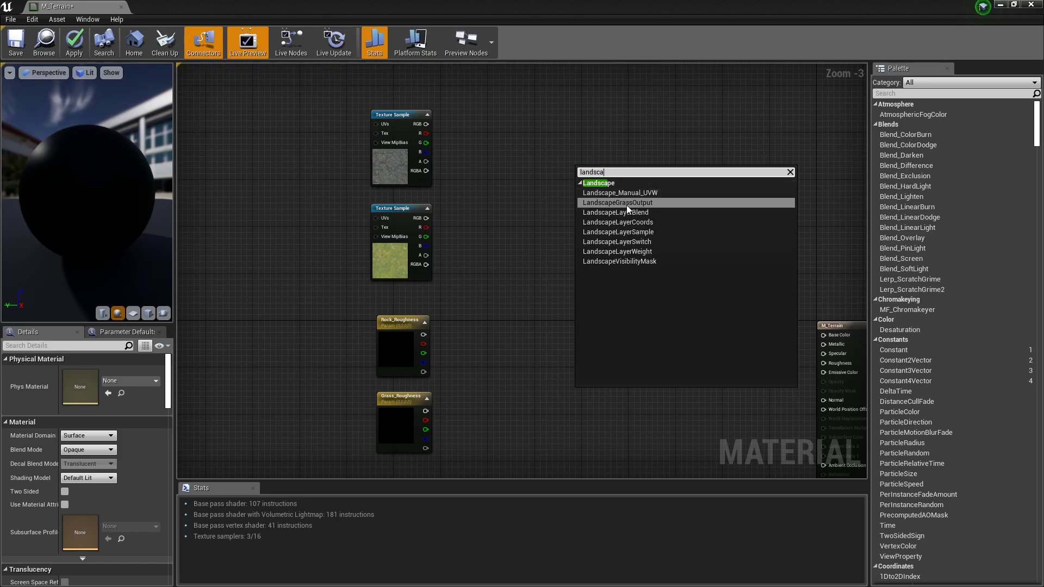
pyautogui.click(627, 211)
pyautogui.moveTo(561, 216); pyautogui.dragTo(576, 249, button='right')
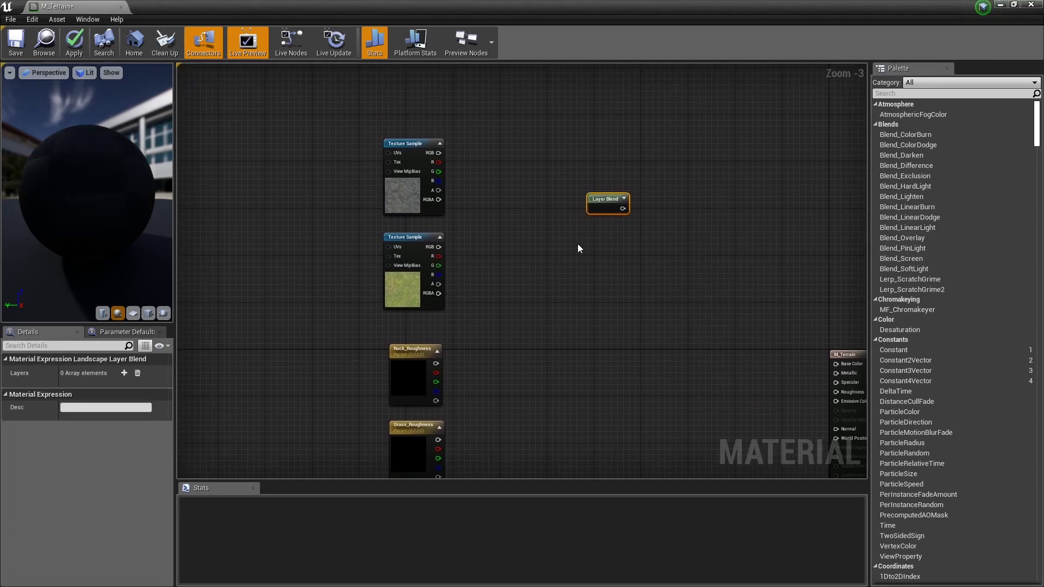
pyautogui.moveTo(601, 199); pyautogui.dragTo(588, 213)
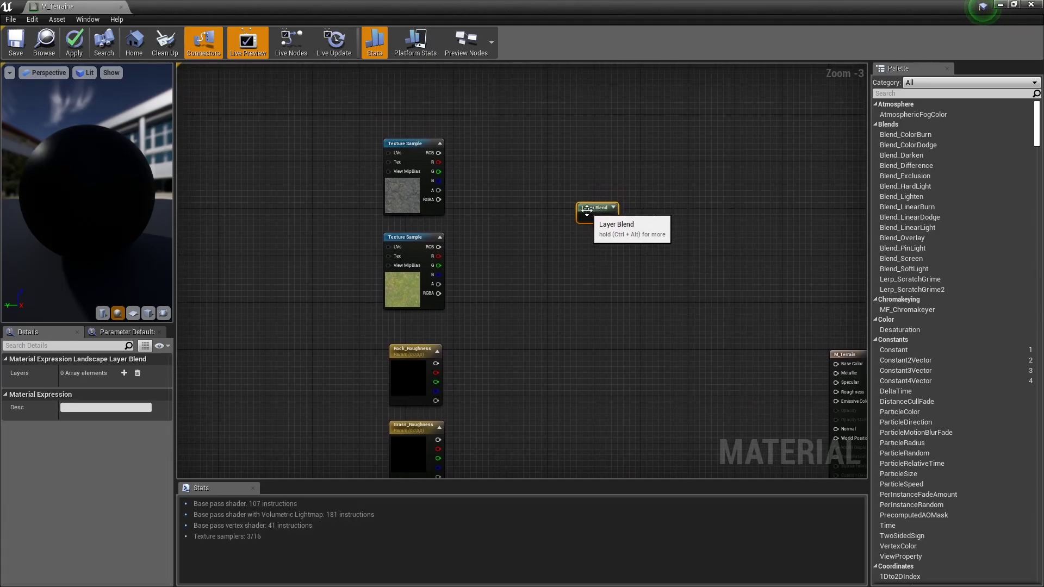
# - Add two layers to the Layer Blend node and name them Rock and Grass
pyautogui.click(124, 373)
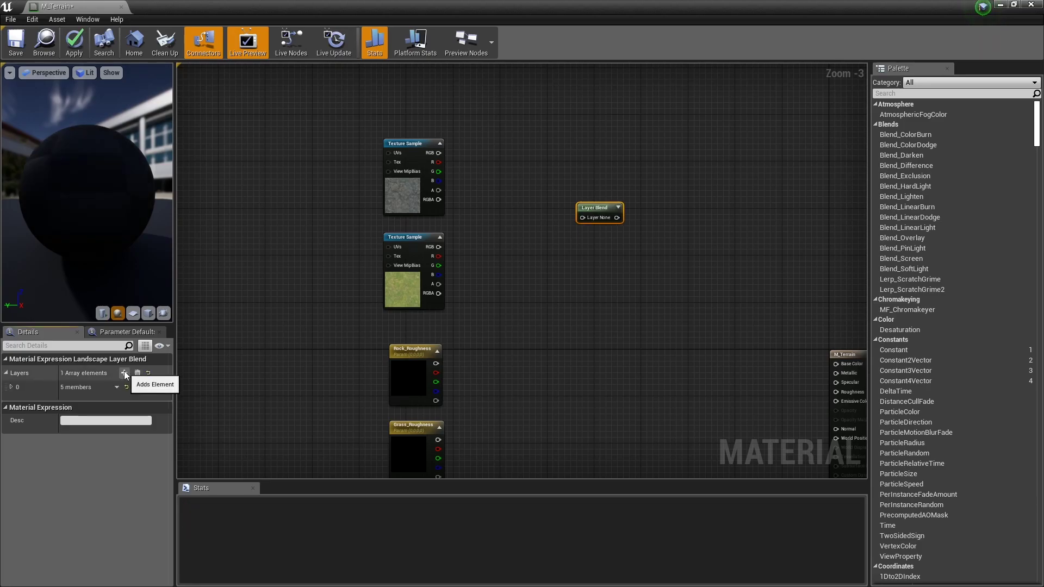
pyautogui.click(124, 373)
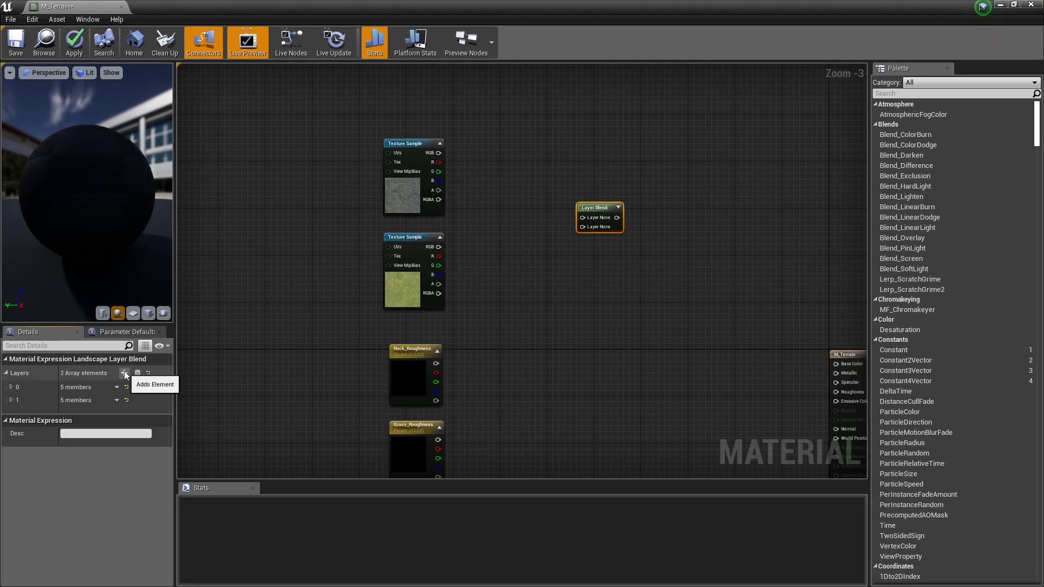
pyautogui.click(11, 386)
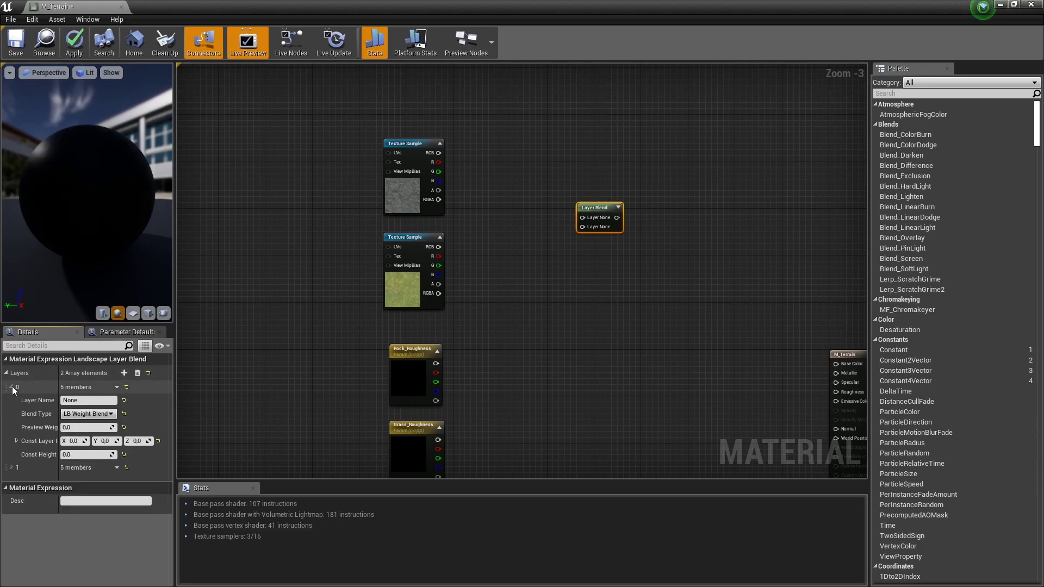
pyautogui.moveTo(83, 402); pyautogui.dragTo(53, 409)
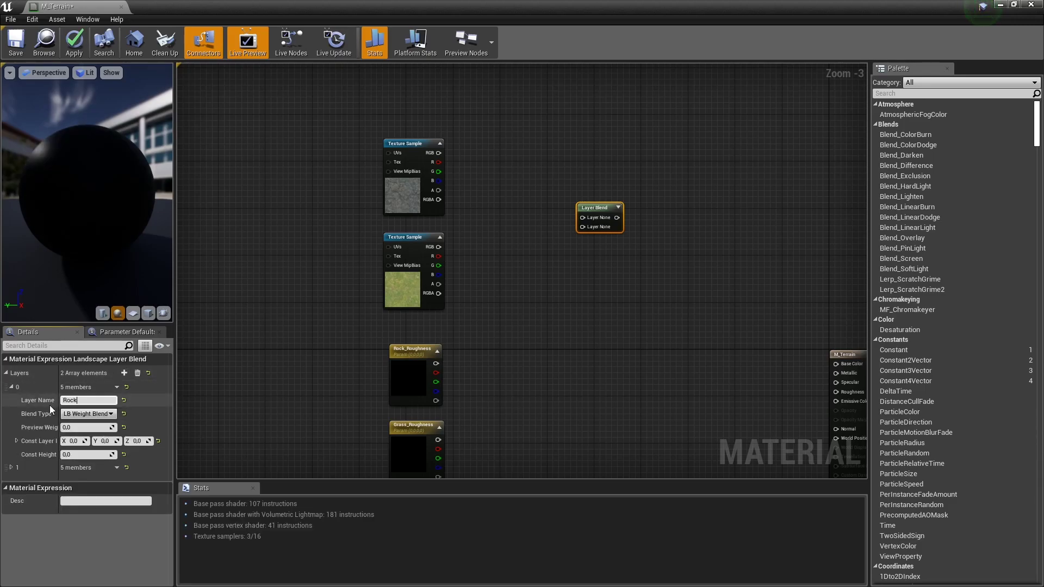
pyautogui.click(11, 387)
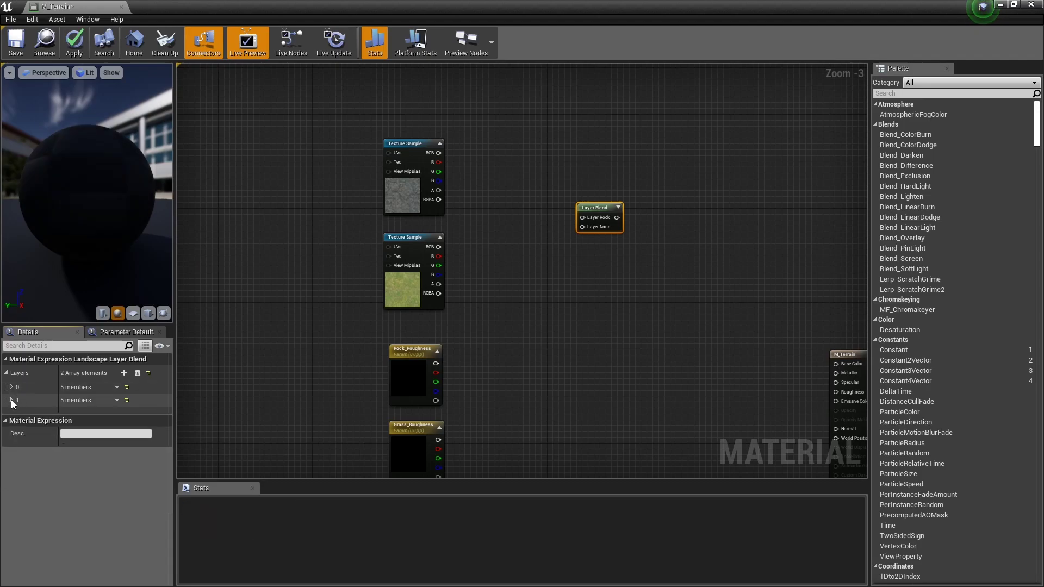
pyautogui.click(11, 401)
pyautogui.moveTo(86, 414); pyautogui.dragTo(0, 416)
pyautogui.write('ss')
pyautogui.press('Return')
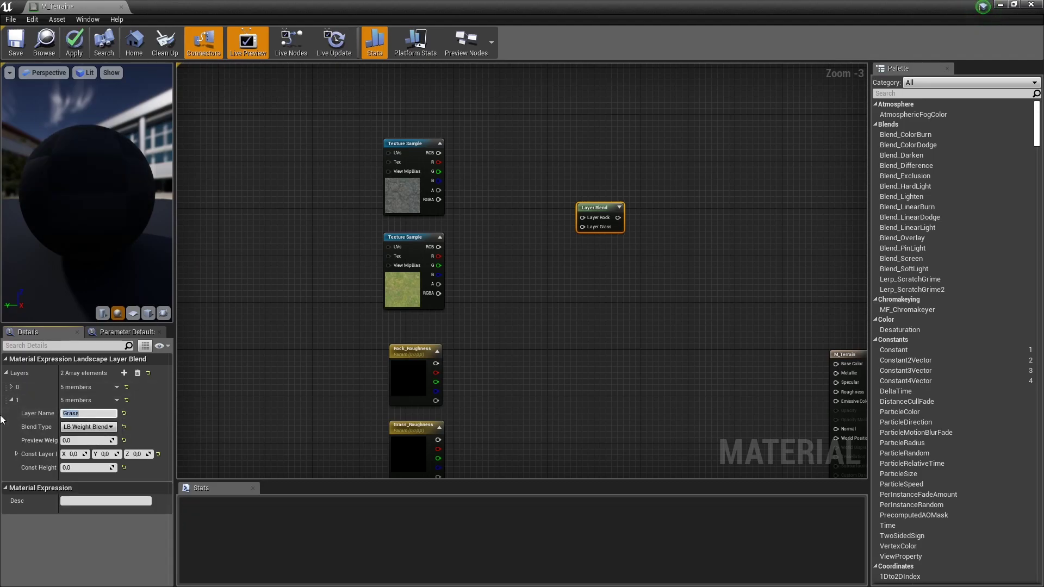
# - Connect the RGB outputs of the rock and grass color samples to the blend's Rock and Grass layers
pyautogui.moveTo(438, 153); pyautogui.dragTo(492, 183)
pyautogui.moveTo(571, 213); pyautogui.dragTo(582, 217)
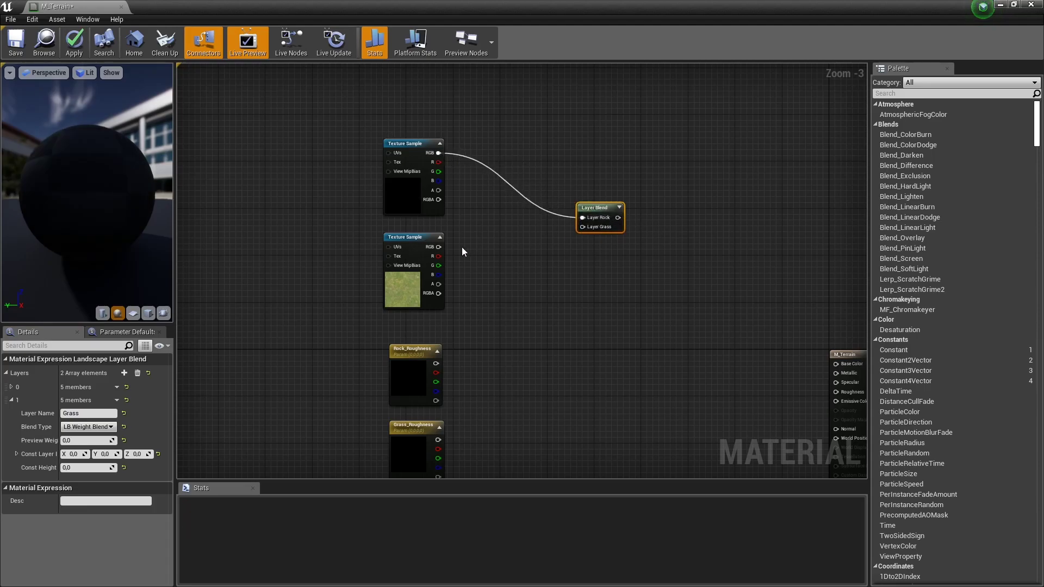
pyautogui.moveTo(438, 247); pyautogui.dragTo(602, 386)
# - Make two copies of the Layer Blend node, one beside the roughness parameters and one beside the normal maps
pyautogui.hotkey('ctrl', 'c')
pyautogui.hotkey('ctrl', 'v')
pyautogui.moveTo(615, 403); pyautogui.dragTo(629, 207, button='right')
pyautogui.moveTo(620, 189); pyautogui.dragTo(603, 188)
pyautogui.hotkey('ctrl', 'v')
pyautogui.moveTo(655, 304); pyautogui.dragTo(603, 391)
# - Connect the roughness parameters and the normal map samples to the Rock and Grass layers of their respective blend nodes
pyautogui.moveTo(547, 315); pyautogui.dragTo(582, 287, button='right')
pyautogui.moveTo(486, 139); pyautogui.dragTo(620, 170)
pyautogui.moveTo(488, 216); pyautogui.dragTo(620, 178)
pyautogui.moveTo(493, 310); pyautogui.dragTo(631, 375)
pyautogui.moveTo(494, 404); pyautogui.dragTo(632, 385)
pyautogui.moveTo(691, 351); pyautogui.dragTo(534, 368, button='right')
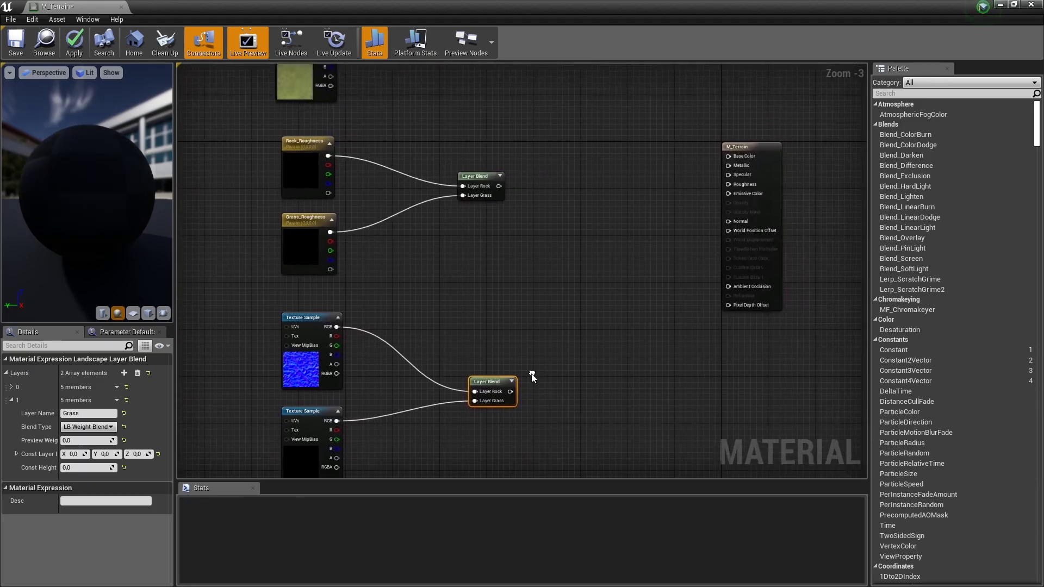
# - Connect the three layer blends to the M_Terrain node's Normal, Roughness and Base Color inputs
pyautogui.moveTo(509, 391); pyautogui.dragTo(535, 389)
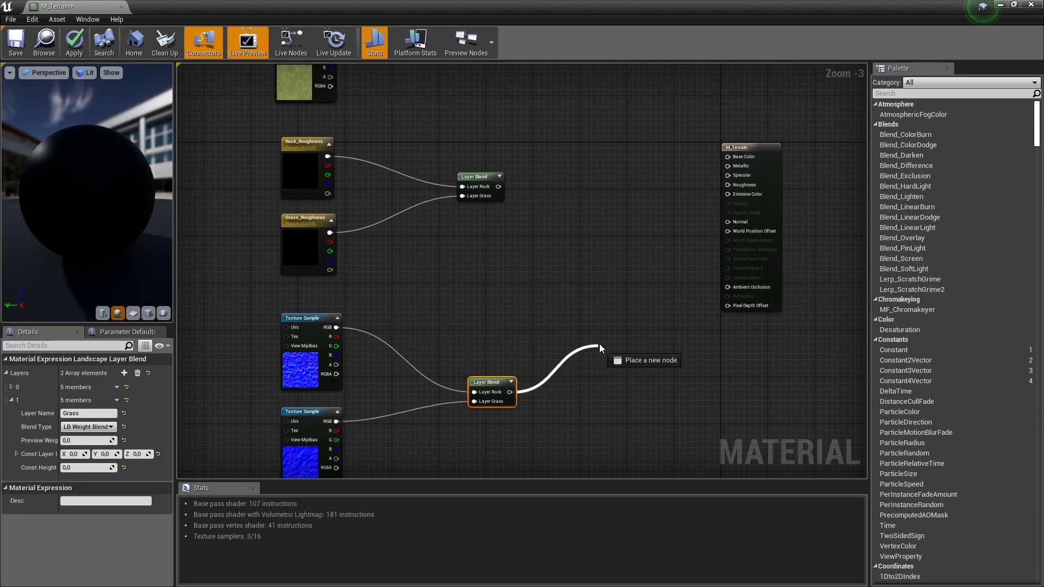
pyautogui.moveTo(647, 329); pyautogui.dragTo(727, 222)
pyautogui.moveTo(498, 187); pyautogui.dragTo(727, 187)
pyautogui.moveTo(496, 151); pyautogui.dragTo(505, 243, button='right')
pyautogui.moveTo(523, 131); pyautogui.dragTo(516, 158, button='right')
pyautogui.moveTo(512, 130); pyautogui.dragTo(736, 279)
# - Set the Rock_Roughness color to a grey value of about 0.90 and Grass_Roughness to about 0.95
pyautogui.scroll(-1, 591, 251)
pyautogui.doubleClick(381, 252)
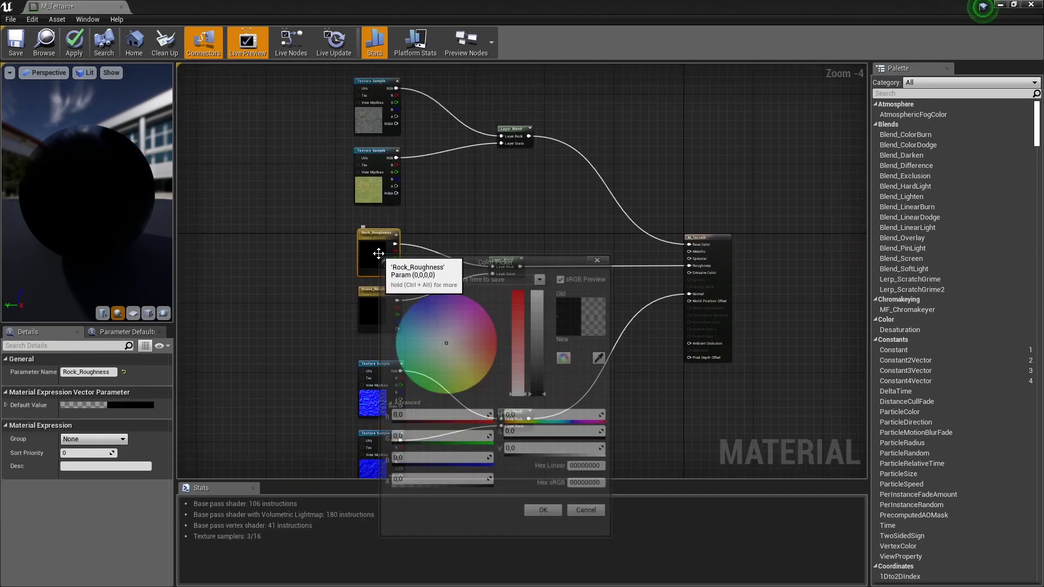
pyautogui.click(540, 303)
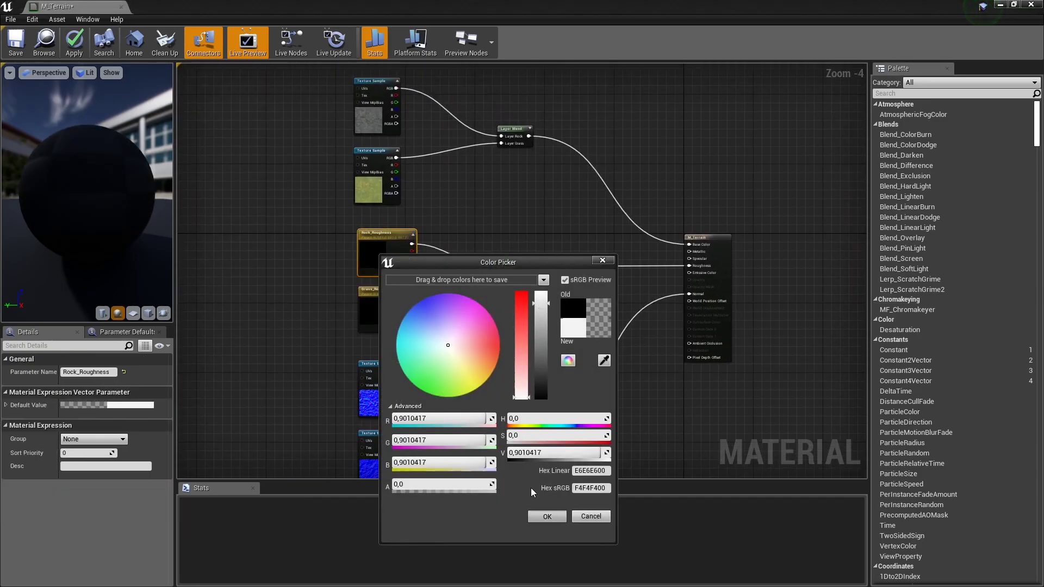
pyautogui.click(547, 516)
pyautogui.doubleClick(375, 310)
pyautogui.click(534, 340)
pyautogui.click(539, 558)
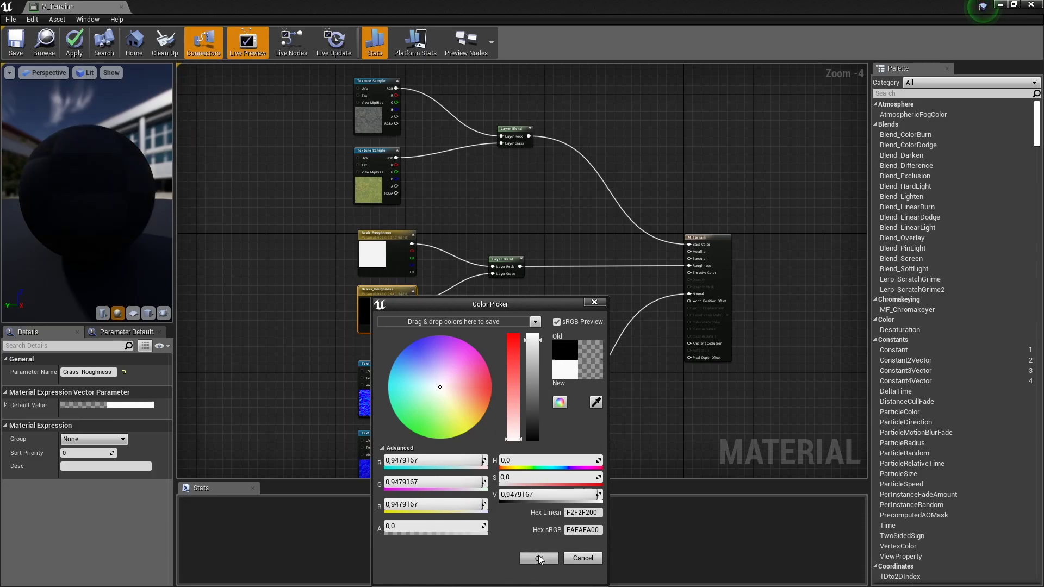
# - Darken the Rock_Roughness color to a slightly deeper light grey
pyautogui.doubleClick(375, 253)
pyautogui.click(547, 319)
pyautogui.click(555, 516)
# - Add a TextureCoordinate node ahead of the texture samples and place a duplicate of it below
pyautogui.moveTo(190, 211); pyautogui.dragTo(363, 221, button='right')
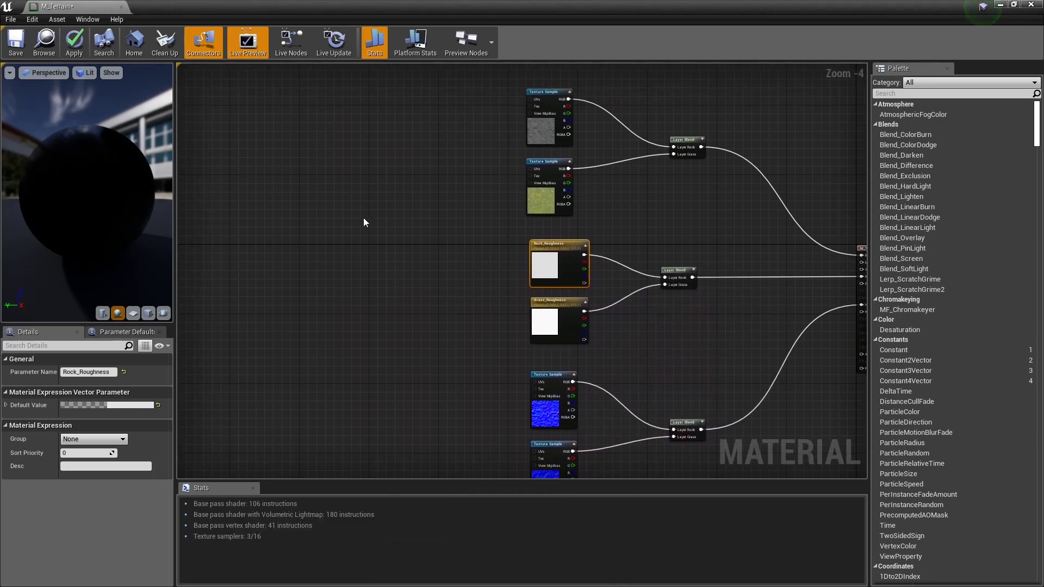
pyautogui.rightClick(321, 194)
pyautogui.write('texturec')
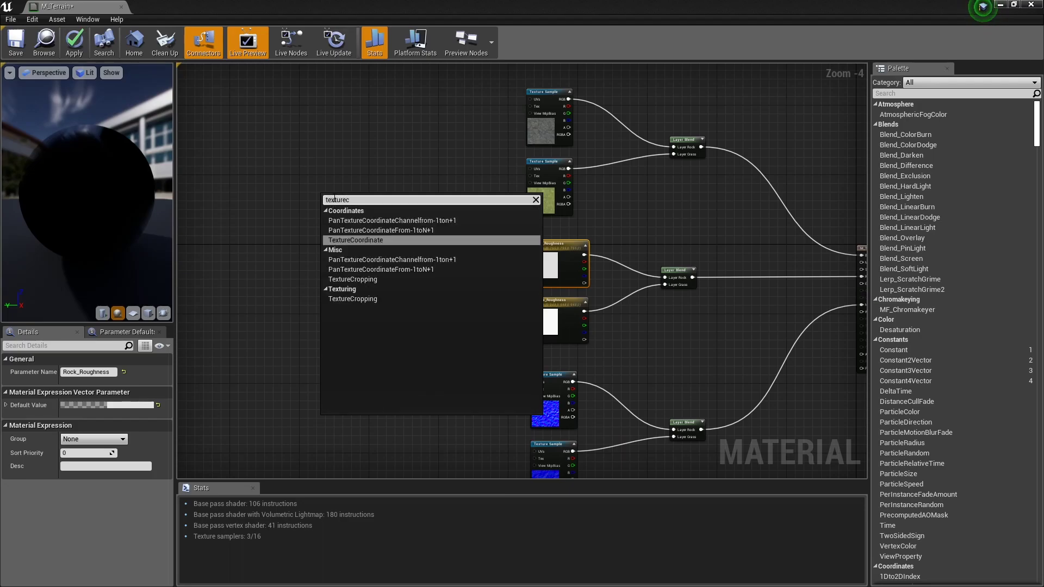
pyautogui.click(353, 239)
pyautogui.moveTo(355, 242); pyautogui.dragTo(436, 283, button='right')
pyautogui.hotkey('ctrl', 'w')
pyautogui.moveTo(433, 272); pyautogui.dragTo(420, 376)
# - Connect the upper TexCoord to the rock color and normal UVs, and the lower one to the grass color and normal UVs
pyautogui.moveTo(439, 246); pyautogui.dragTo(447, 246)
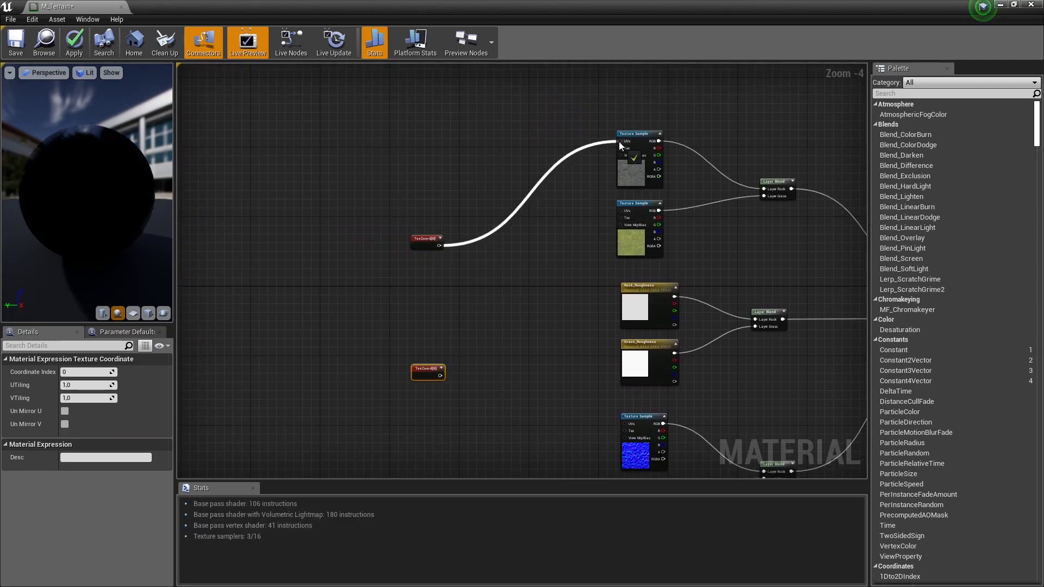
pyautogui.moveTo(619, 142); pyautogui.dragTo(619, 142)
pyautogui.moveTo(533, 335); pyautogui.dragTo(531, 271, button='right')
pyautogui.moveTo(437, 181); pyautogui.dragTo(621, 360)
pyautogui.moveTo(512, 354); pyautogui.dragTo(503, 363, button='right')
pyautogui.moveTo(429, 320); pyautogui.dragTo(612, 156)
pyautogui.moveTo(592, 174); pyautogui.dragTo(568, 101, button='right')
pyautogui.moveTo(407, 247); pyautogui.dragTo(590, 365)
# - Set the U and V tiling of the rock textures' TexCoord node to 0.09
pyautogui.moveTo(516, 305); pyautogui.dragTo(525, 366, button='right')
pyautogui.click(391, 176)
pyautogui.click(85, 383)
pyautogui.write('0,09')
pyautogui.press('Return')
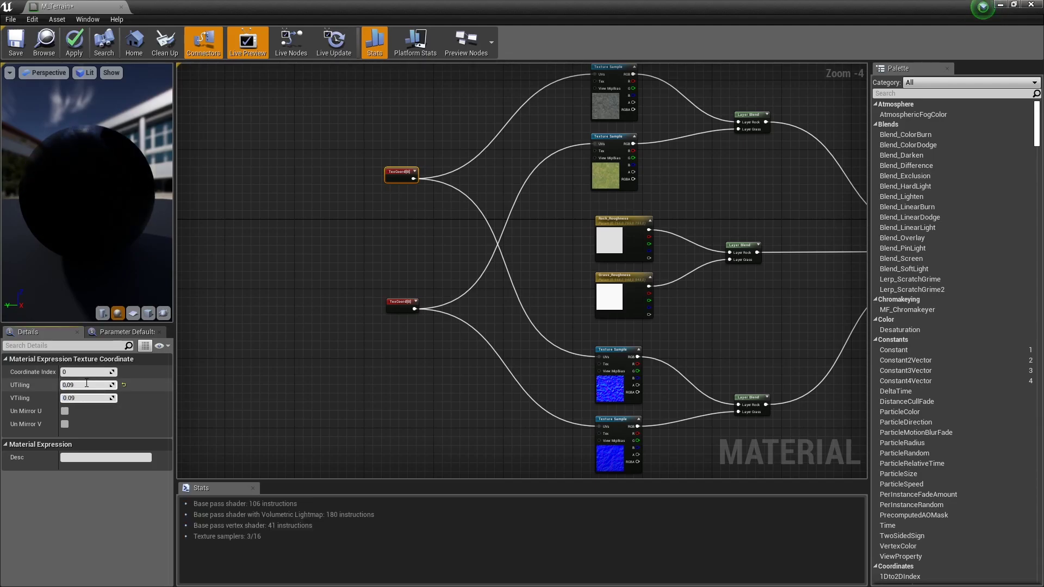
# - Set the U tiling of the grass textures' TexCoord node to 0.25, and apply and save the material
pyautogui.click(402, 305)
pyautogui.click(70, 385)
pyautogui.write('0,25')
pyautogui.press('Return')
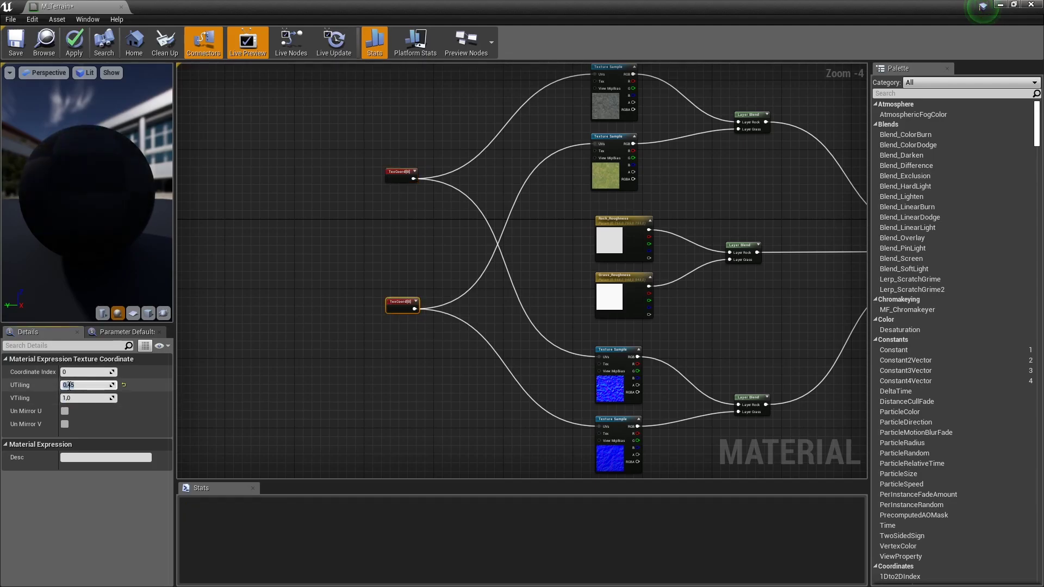
pyautogui.click(75, 41)
pyautogui.click(17, 44)
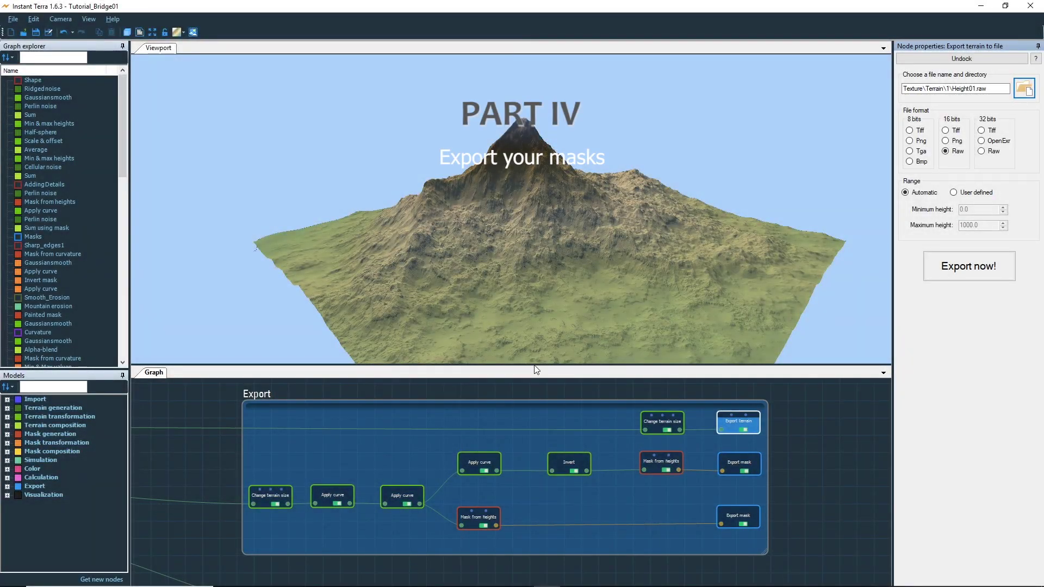
# - In Instant Terra, inspect the upper Export mask node's result and export it as the 16-bit PNG Flow_map02.png
pyautogui.click(735, 469)
pyautogui.moveTo(526, 232); pyautogui.dragTo(567, 72, button='middle')
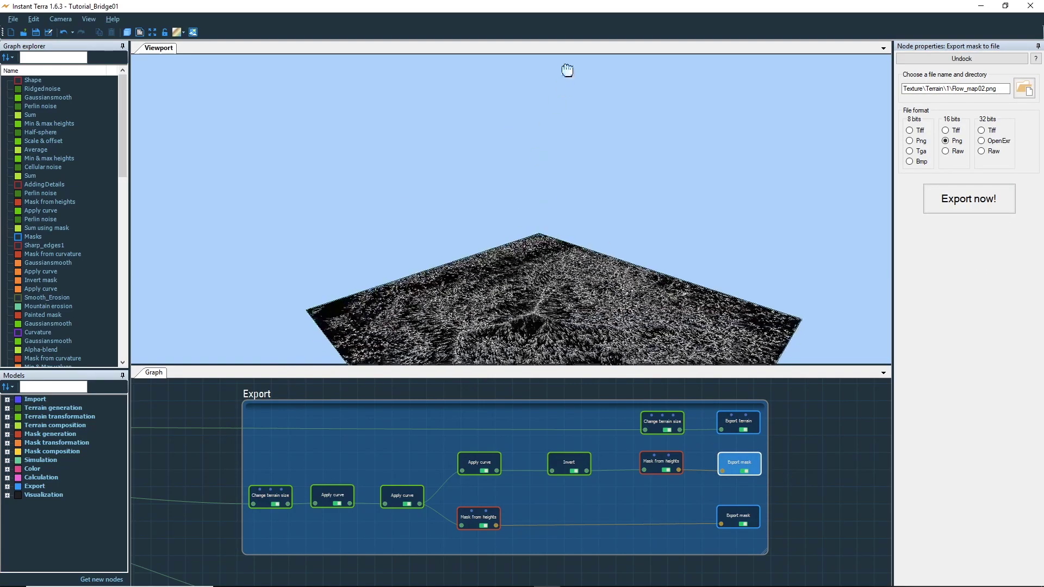
pyautogui.moveTo(567, 276); pyautogui.dragTo(568, 141, button='middle')
pyautogui.moveTo(565, 184); pyautogui.dragTo(566, 234)
pyautogui.moveTo(564, 151); pyautogui.dragTo(564, 217)
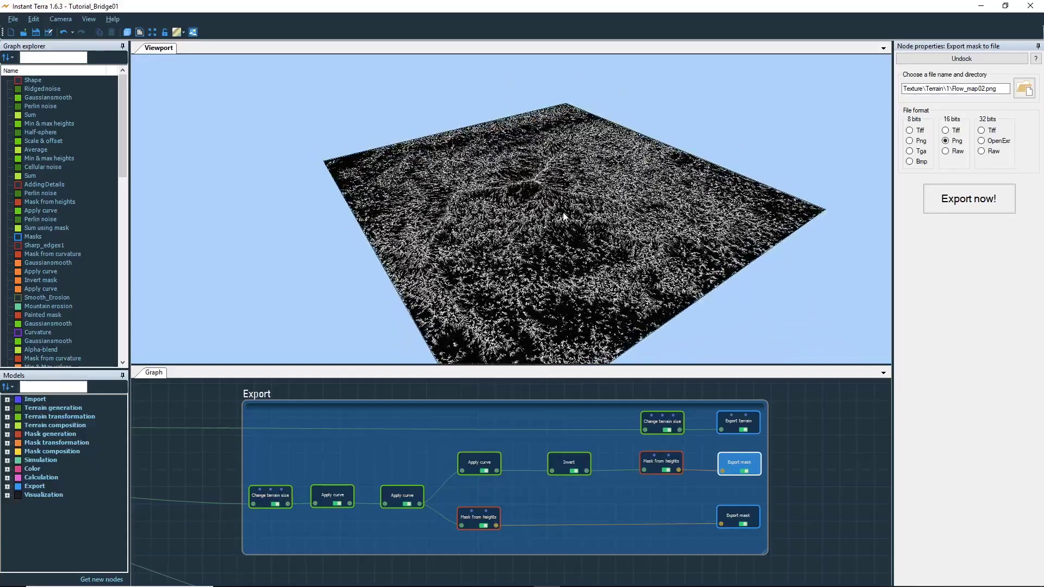
pyautogui.click(970, 199)
pyautogui.click(522, 316)
# - Export the lower Export mask node's result as the 16-bit PNG Flow_map01.png
pyautogui.click(732, 517)
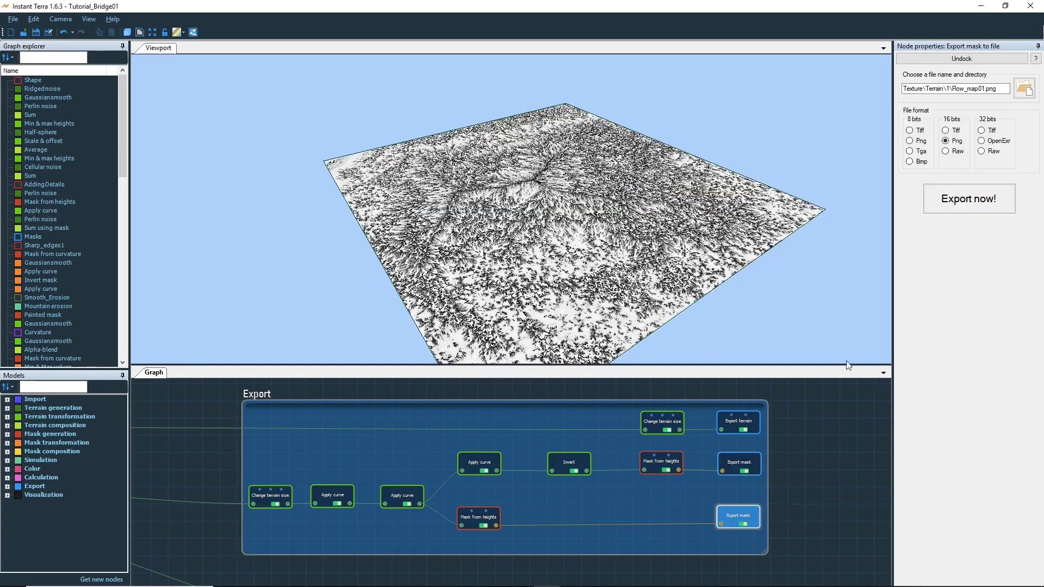
pyautogui.click(967, 201)
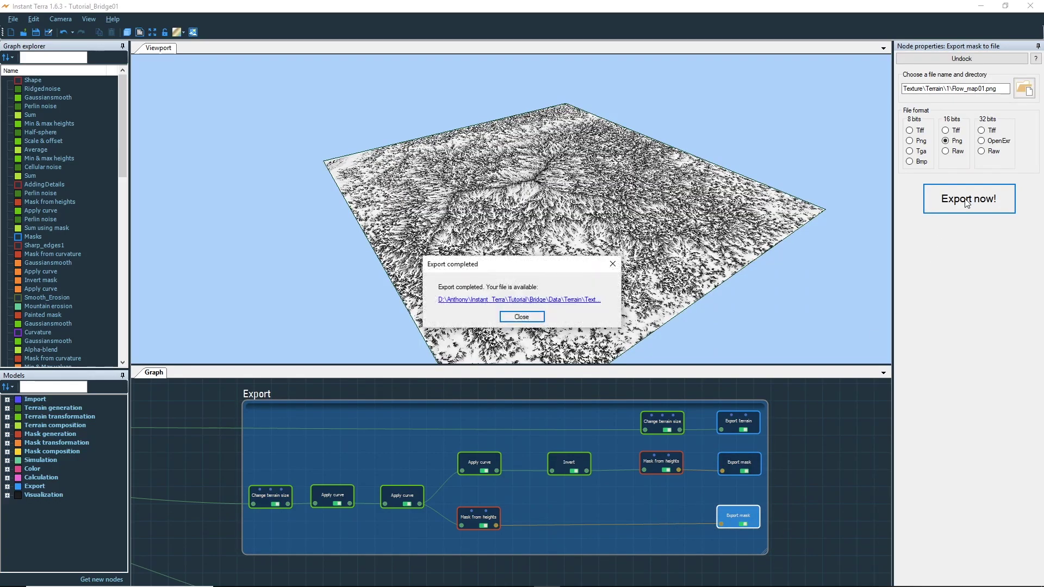
pyautogui.click(522, 317)
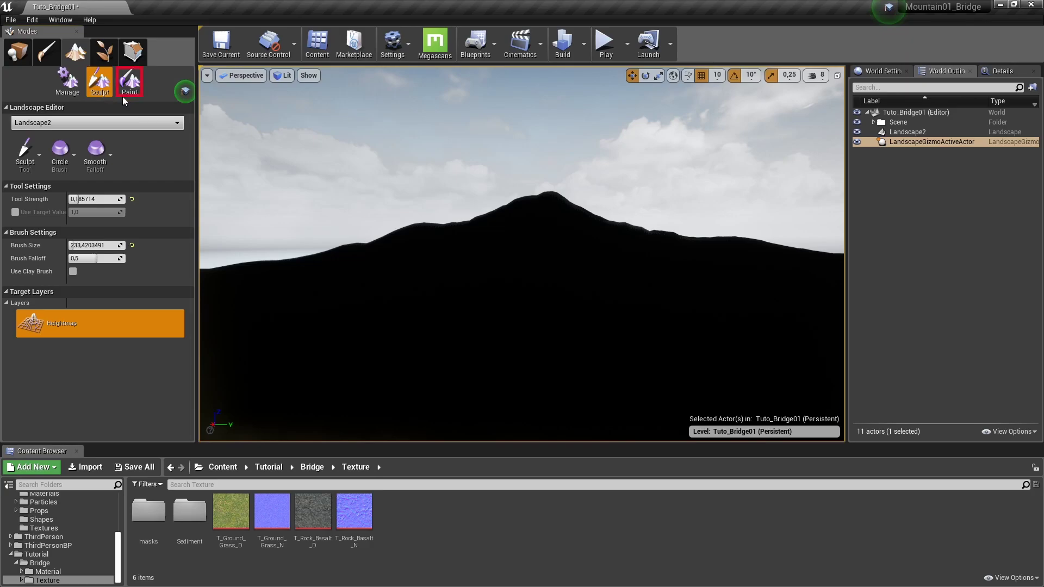
# - In Unreal's landscape Paint mode, create a weight-blended layer info named T_Rock_LayerInfo in the layer_blend folder for the Rock layer
pyautogui.click(122, 97)
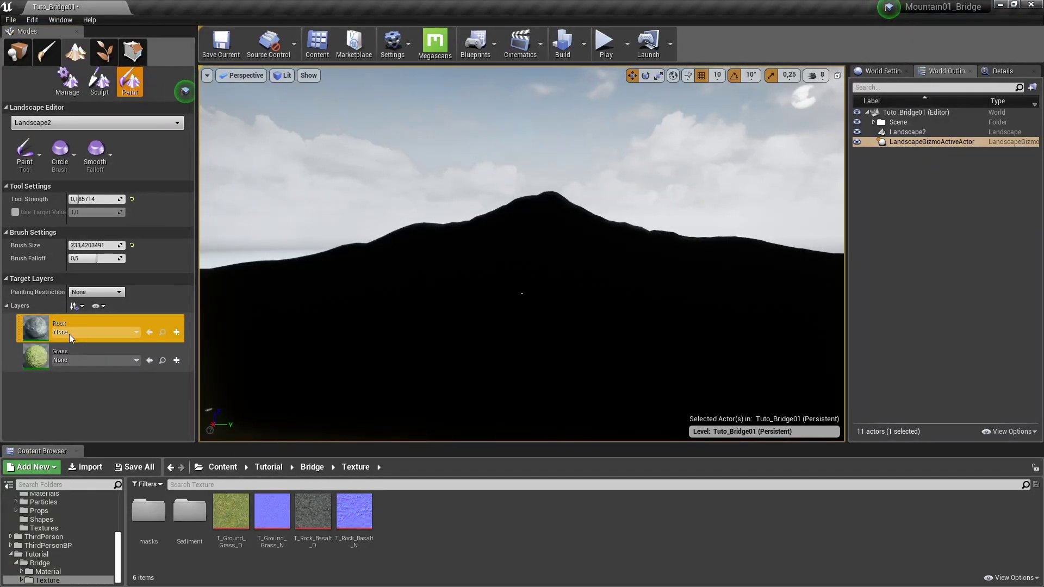
pyautogui.click(176, 334)
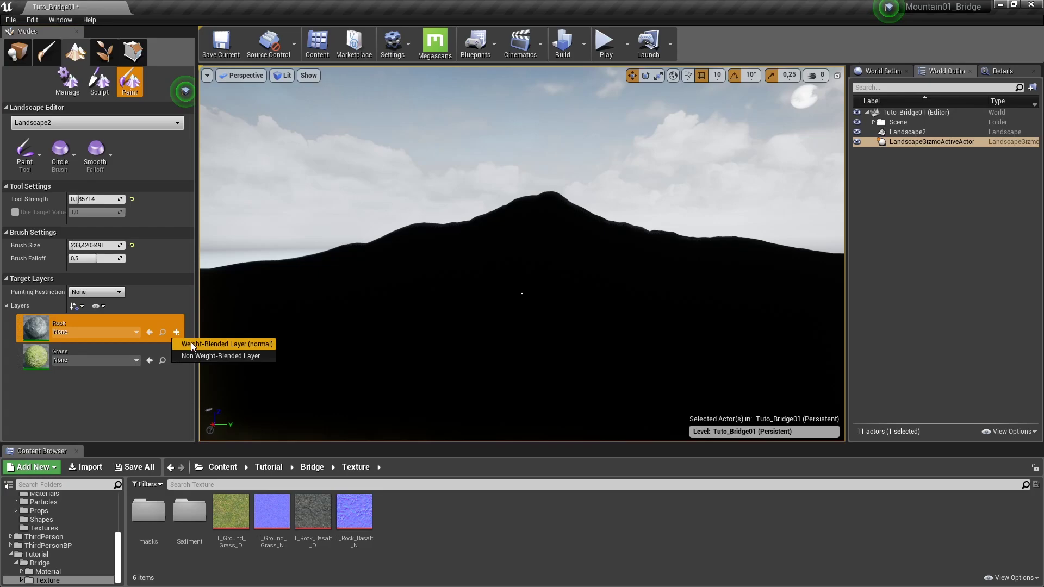
pyautogui.click(193, 345)
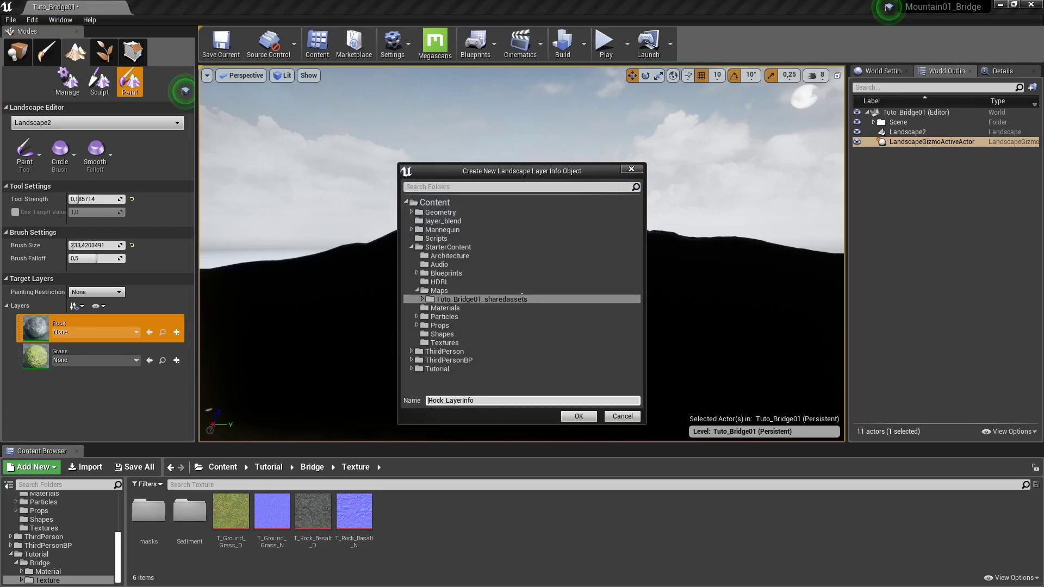
pyautogui.press('Return')
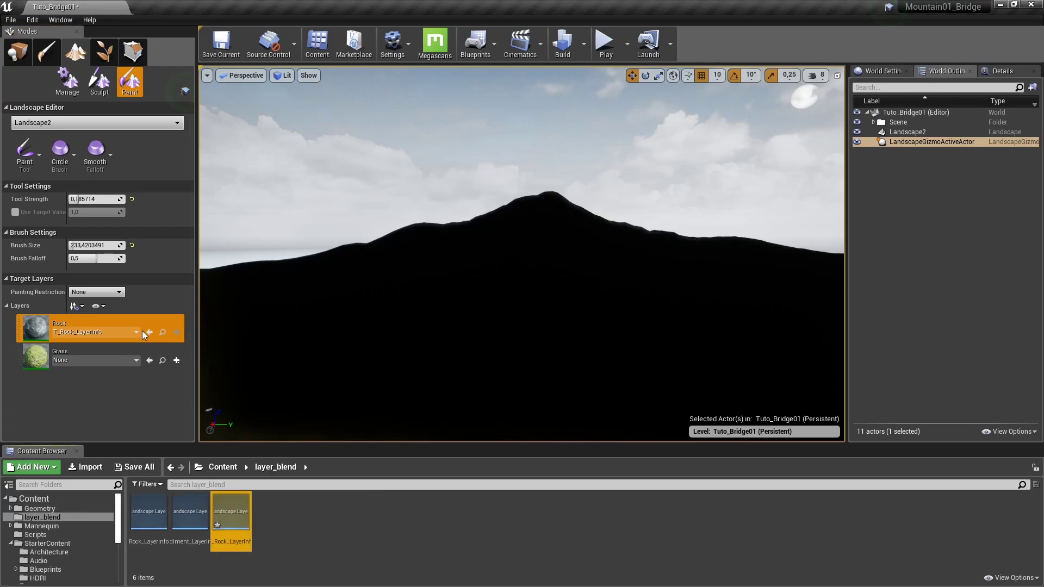
# - Create a weight-blended layer info named T_Grass_LayerInfo in the layer_blend folder for the Grass layer
pyautogui.click(176, 361)
pyautogui.click(193, 373)
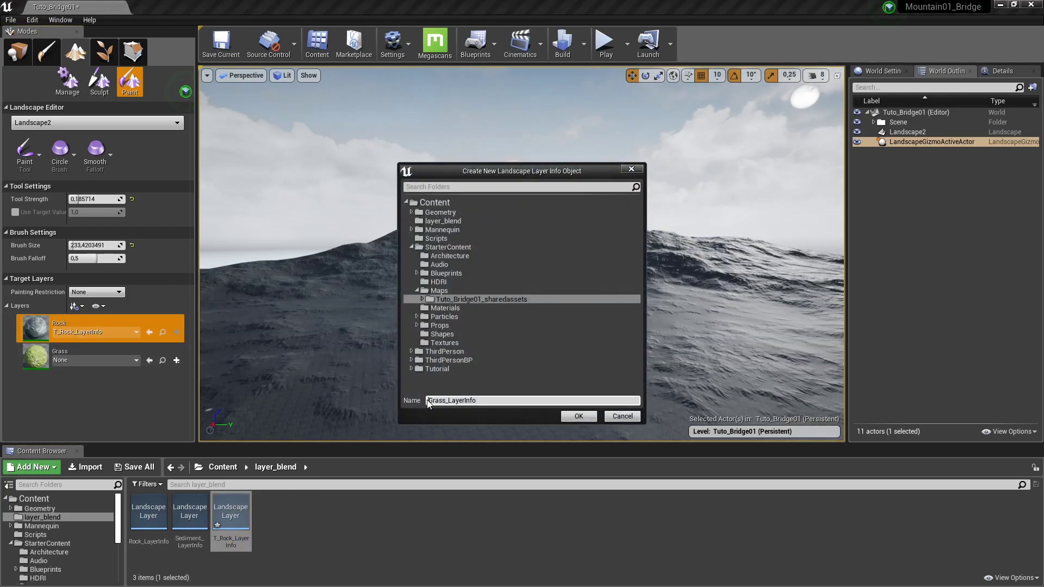
pyautogui.click(443, 221)
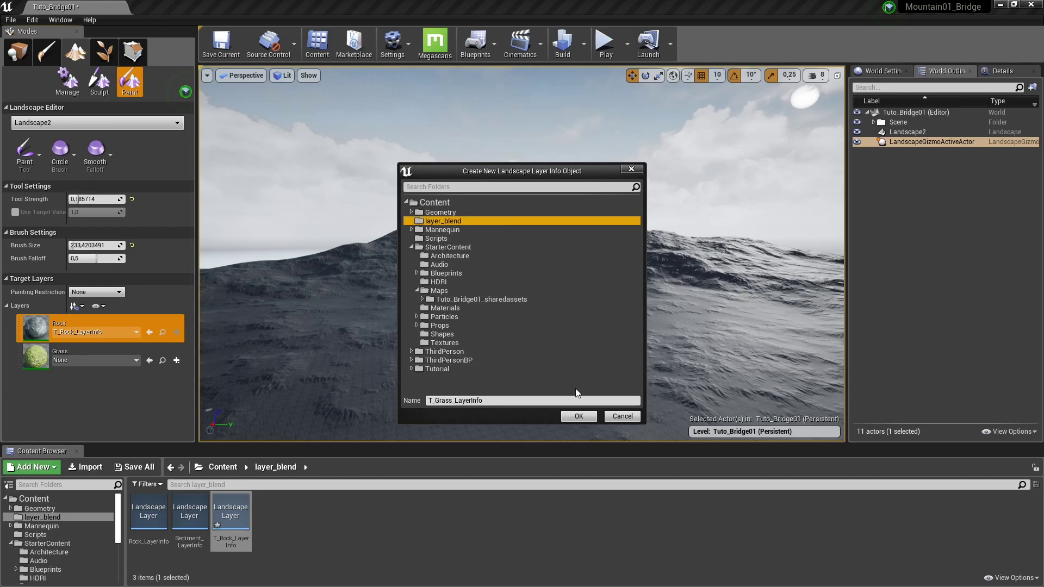
pyautogui.click(579, 416)
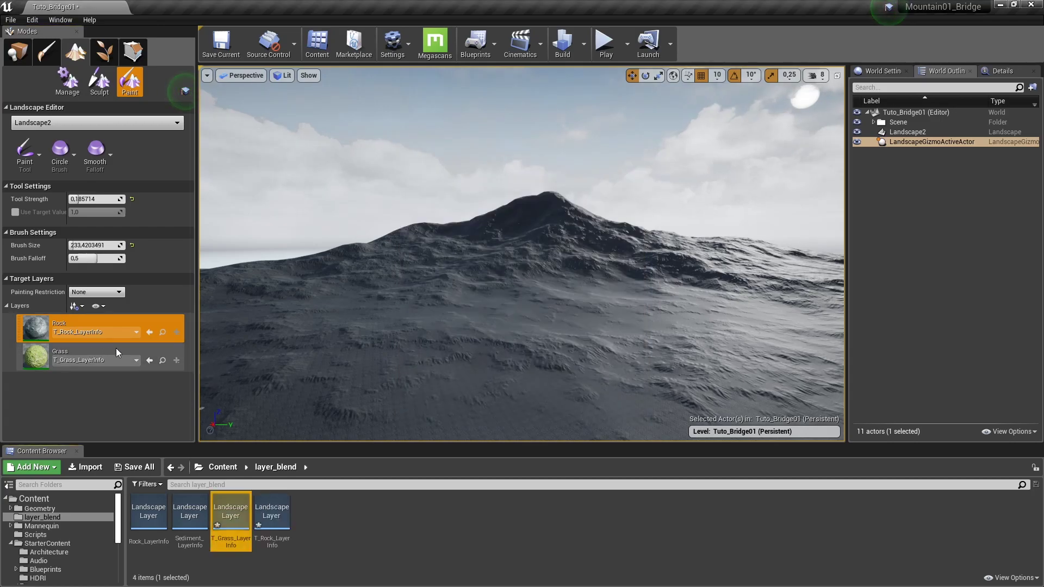
# - Import the Flow_map01 mask from file into the landscape's Grass layer
pyautogui.click(38, 361)
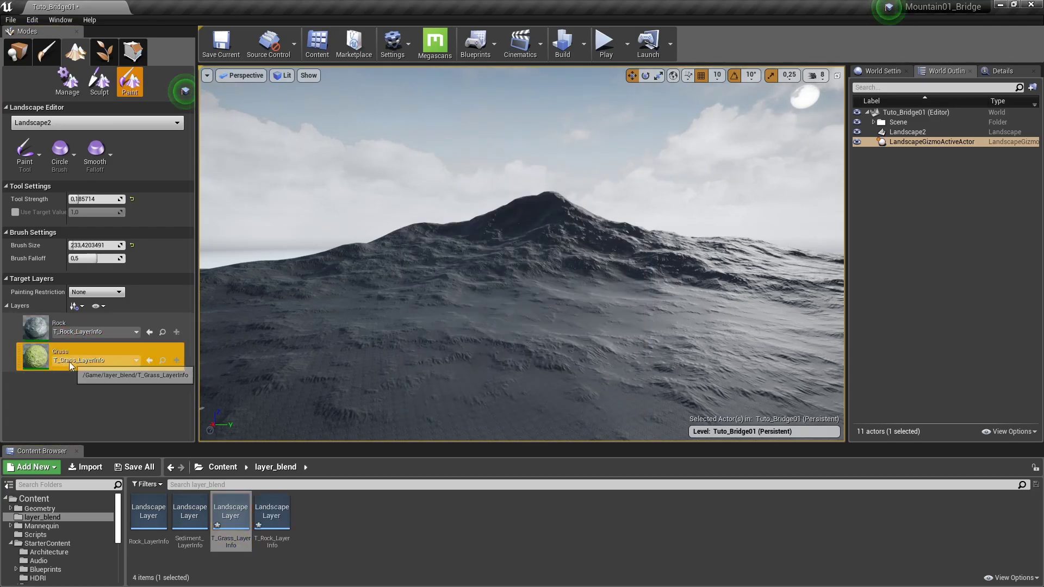
pyautogui.rightClick(74, 362)
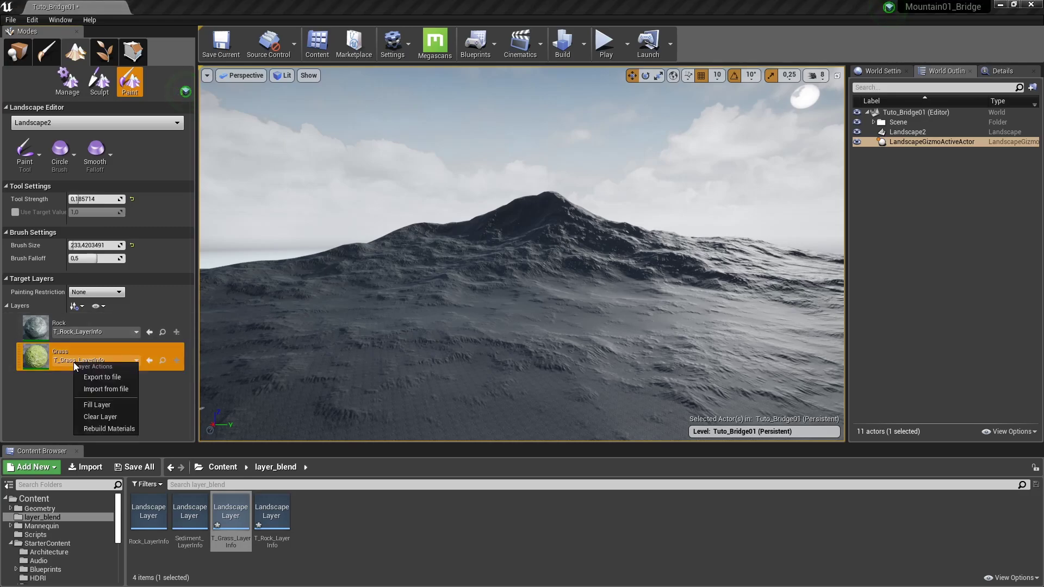
pyautogui.click(99, 384)
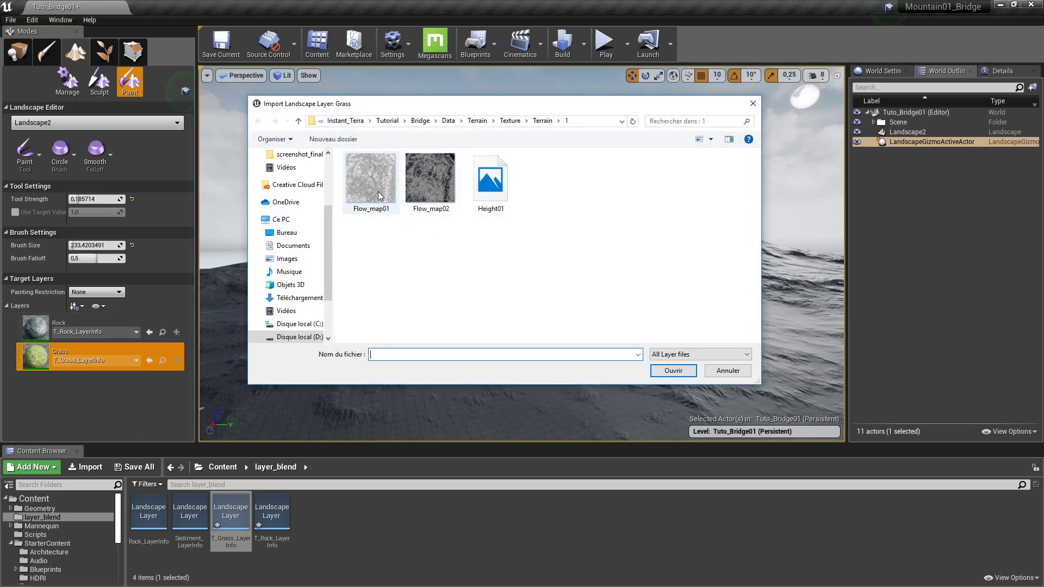
pyautogui.doubleClick(377, 188)
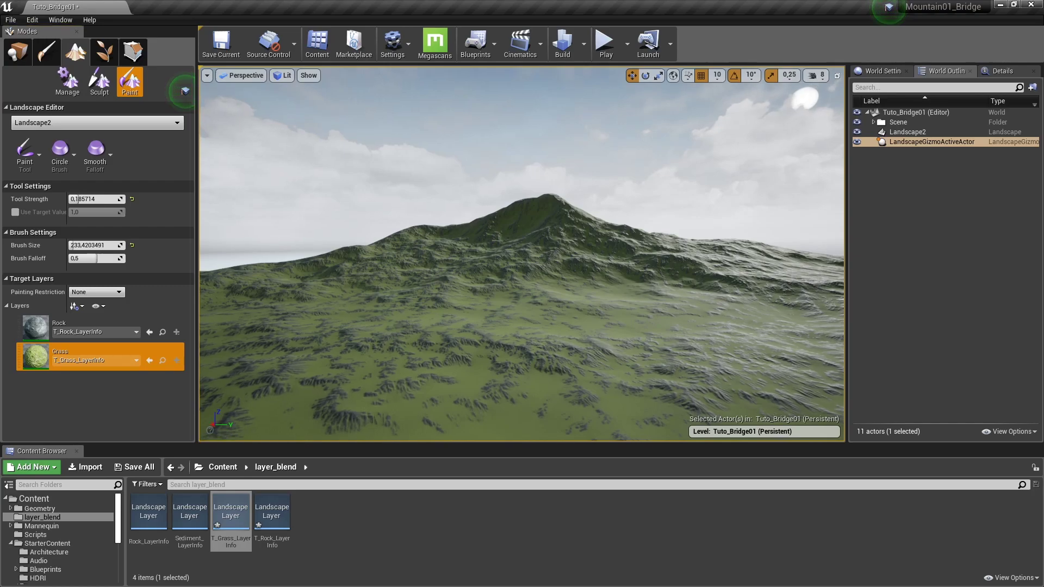
# - Examine the blended grass and rock on the landscape, playing the level and running the character toward the mountain
pyautogui.press('w')
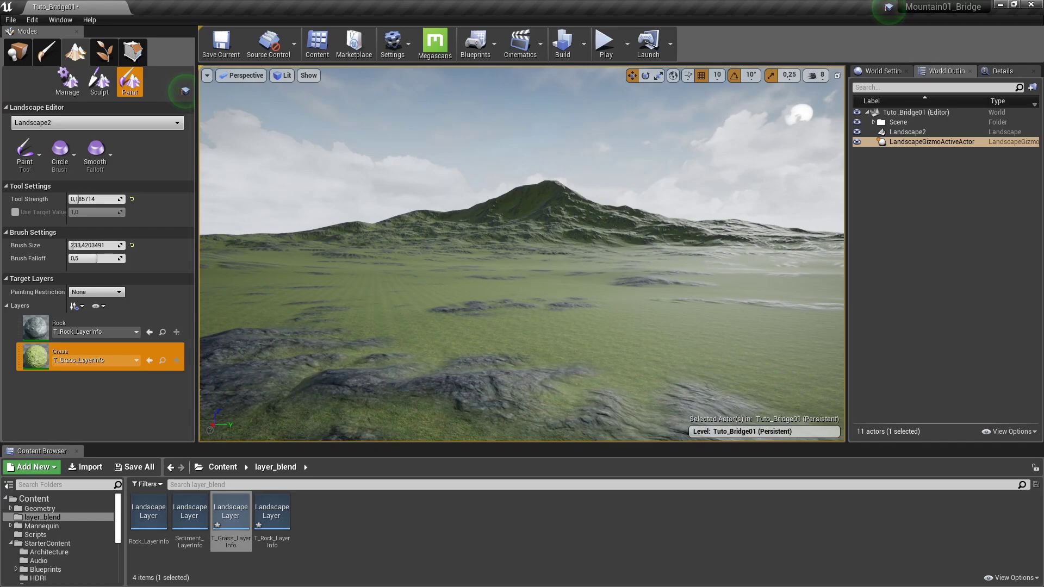
pyautogui.press('w')
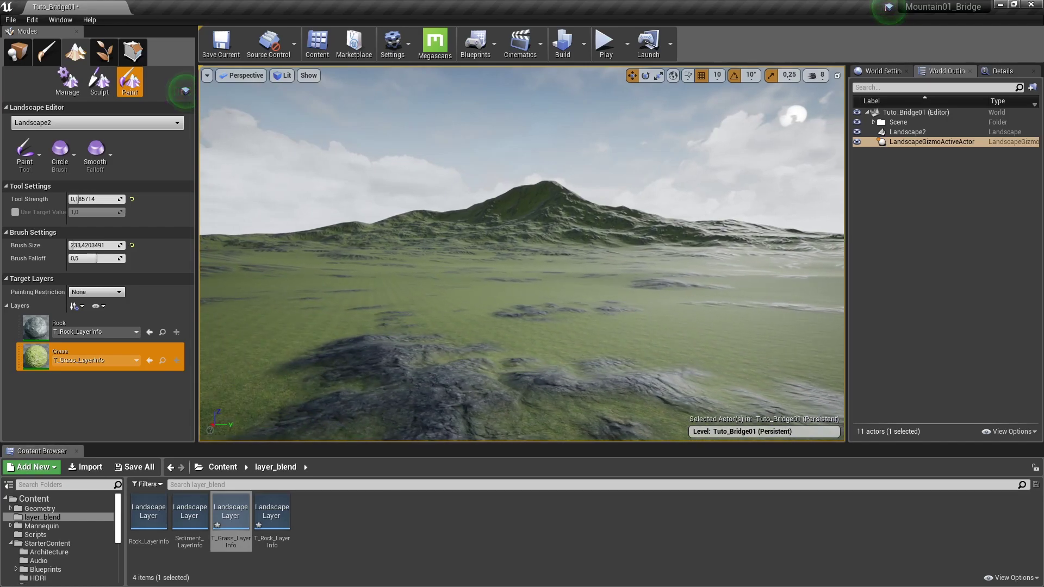
pyautogui.press('w')
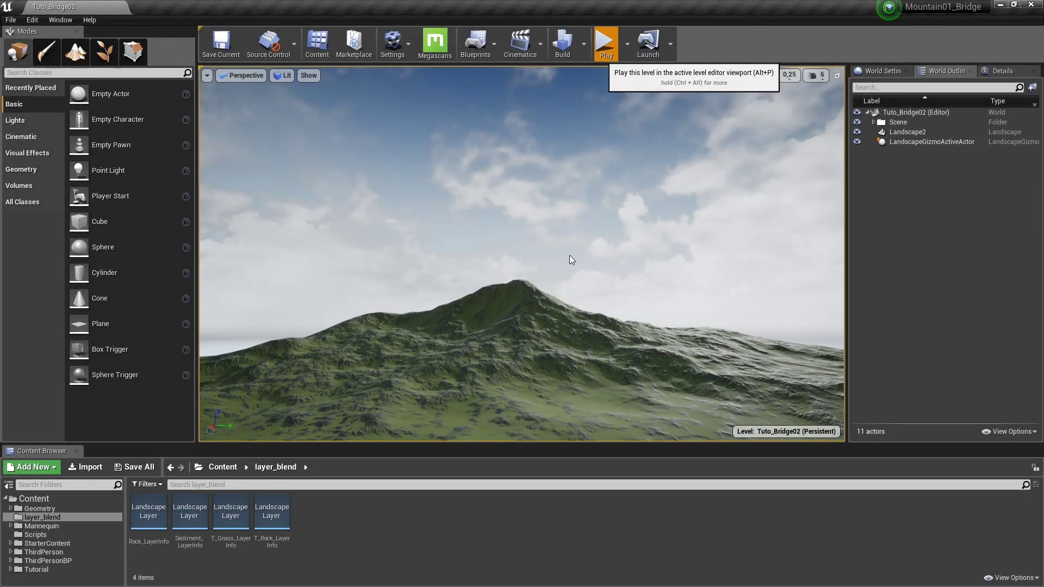
pyautogui.click(605, 42)
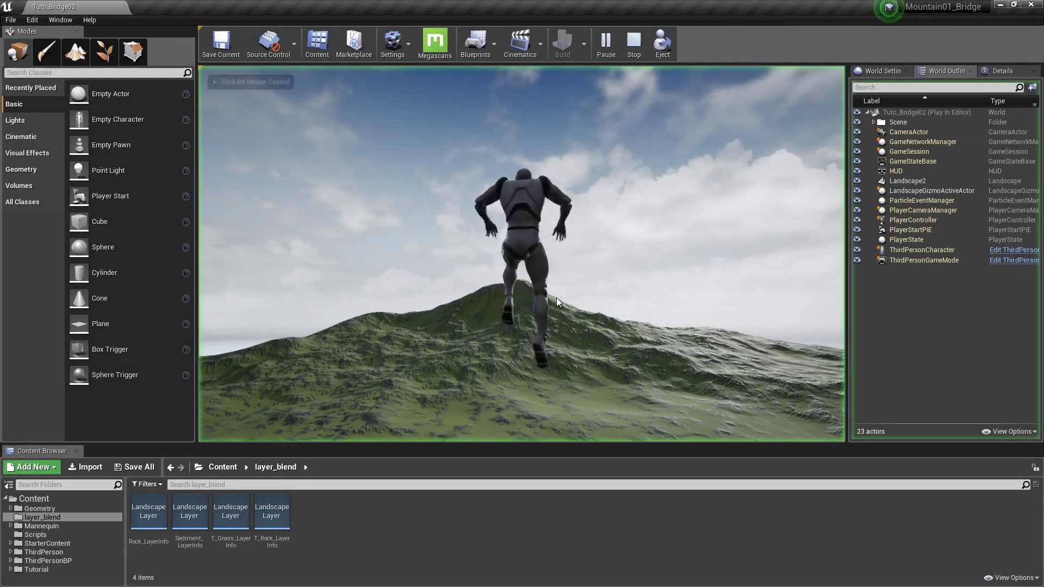
pyautogui.click(556, 298)
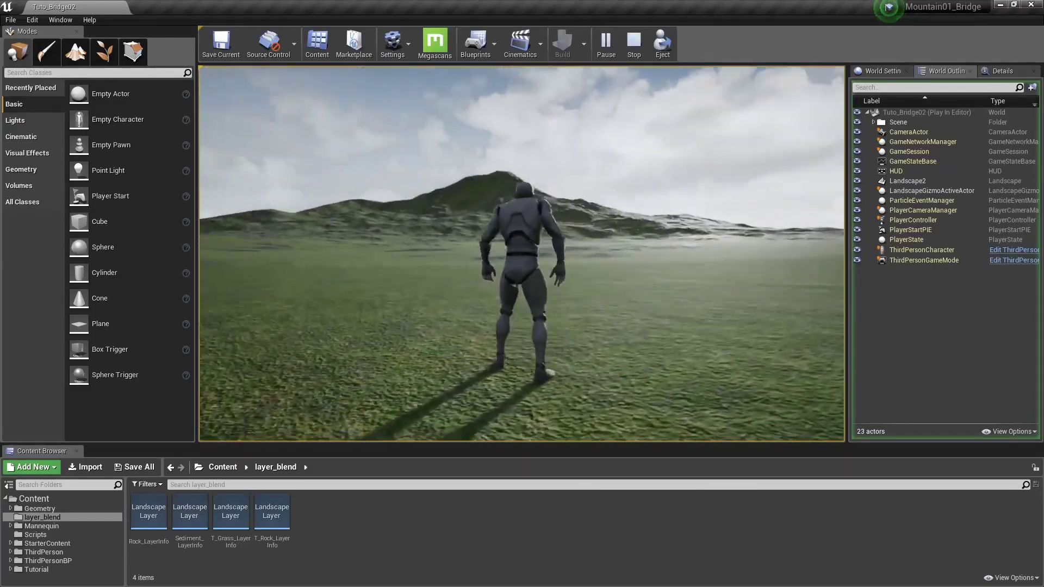
pyautogui.press('w')
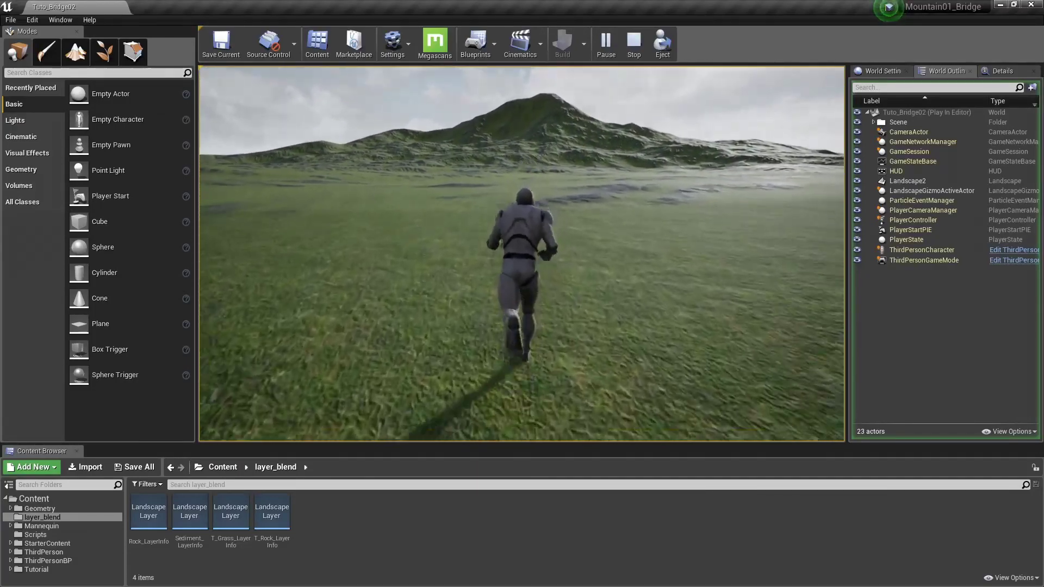